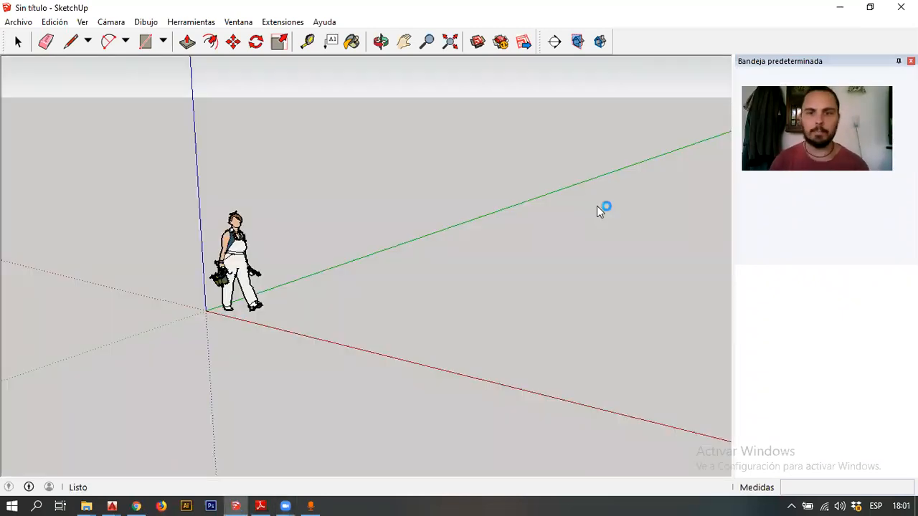
- Look into the Información de la entidad and Materiales trays and collapse them again
scroll(525, 270, down, 1)
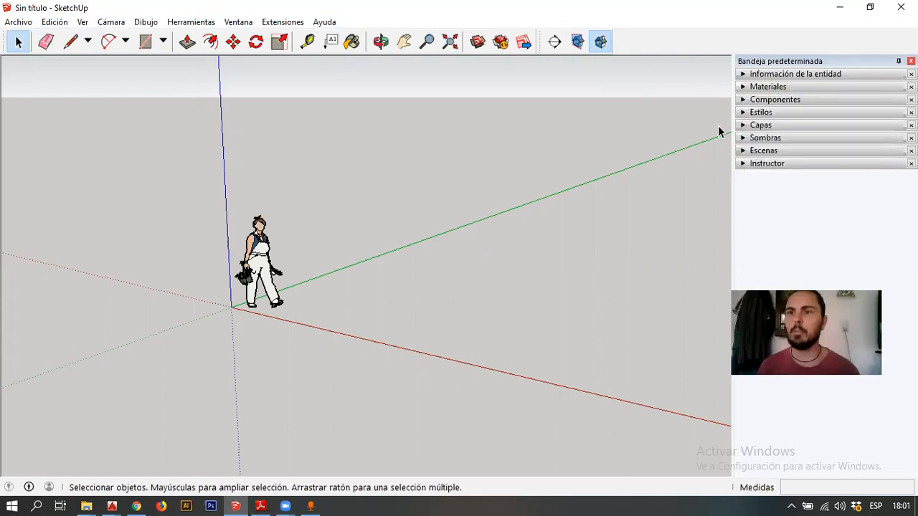
click(798, 74)
click(795, 74)
click(790, 85)
click(790, 85)
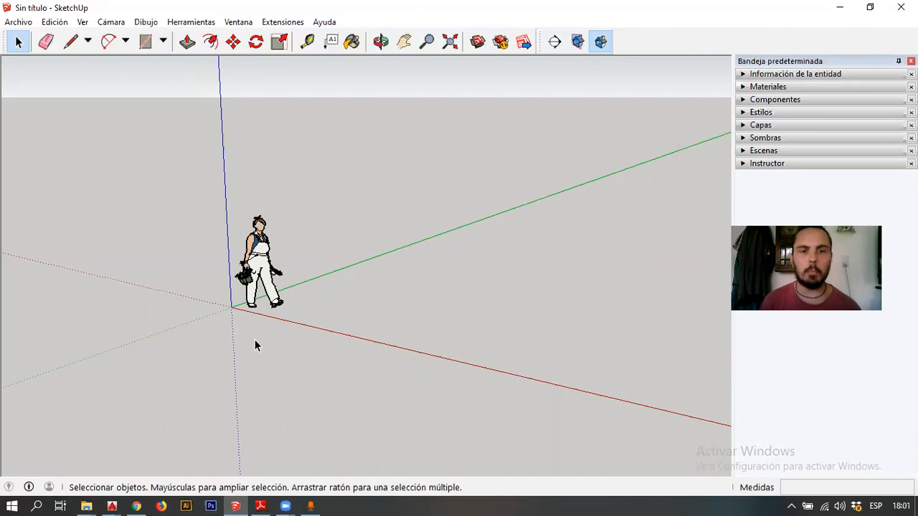
- Orbit around the standing scale figure and the drawing axes to view them from slightly different angles
middle_drag(351, 321, 314, 318)
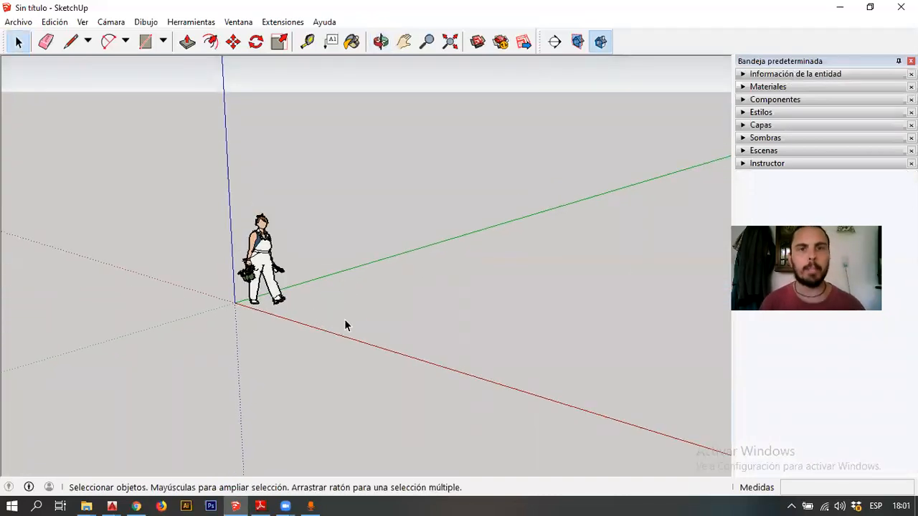
middle_drag(349, 316, 368, 314)
middle_drag(429, 300, 468, 310)
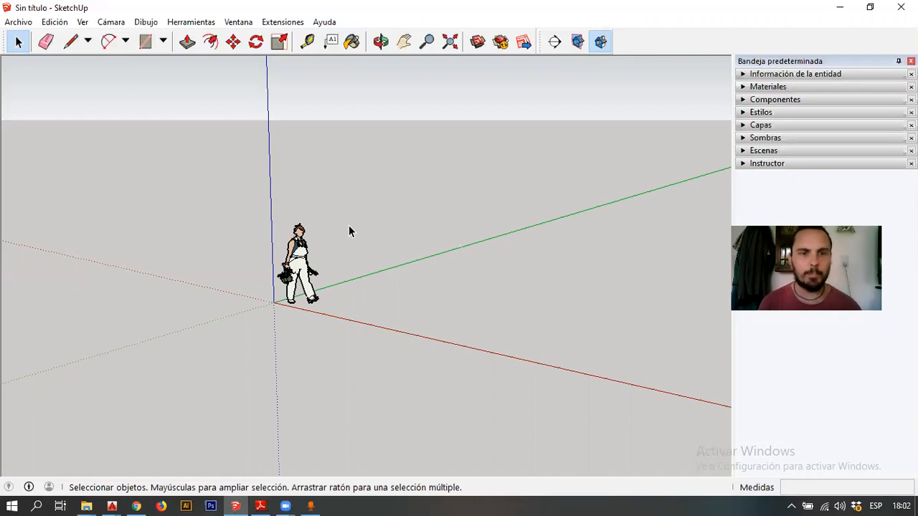
middle_drag(377, 250, 363, 252)
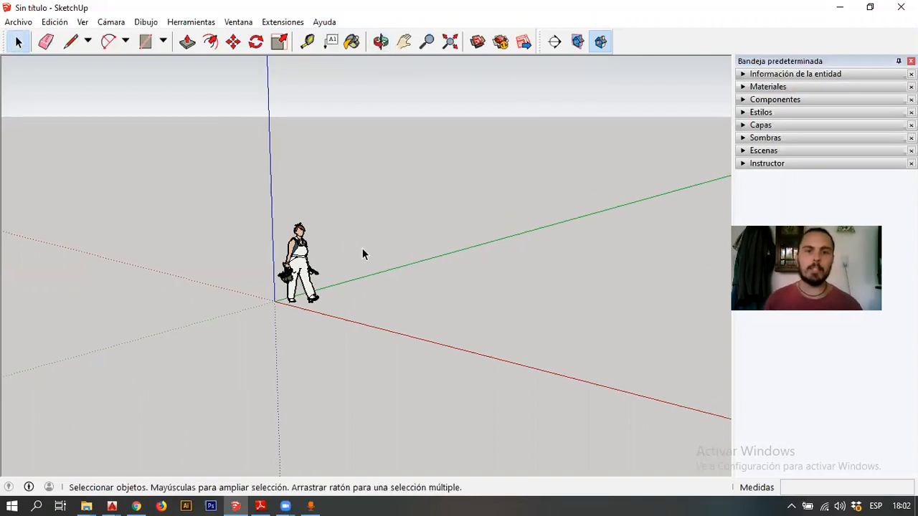
- Zoom in and out on the scale figure to examine it from a distance and close up at the torso
scroll(375, 249, up, 2)
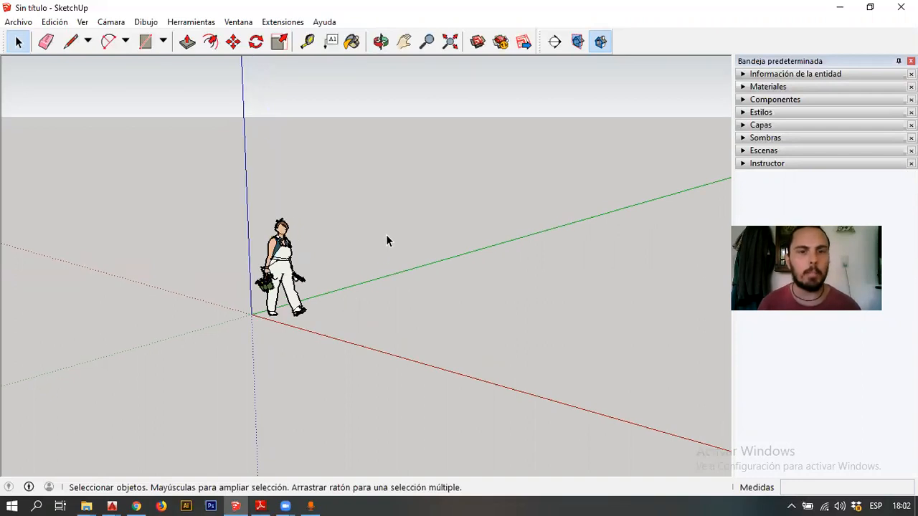
scroll(384, 236, down, 2)
scroll(294, 271, up, 3)
scroll(313, 245, up, 3)
scroll(309, 276, down, 4)
scroll(310, 290, up, 3)
scroll(312, 294, down, 3)
scroll(314, 298, up, 3)
scroll(316, 305, down, 2)
scroll(312, 286, up, 3)
scroll(317, 291, up, 1)
scroll(321, 284, down, 3)
scroll(316, 251, up, 3)
scroll(307, 227, down, 1)
scroll(336, 228, down, 1)
scroll(334, 237, down, 1)
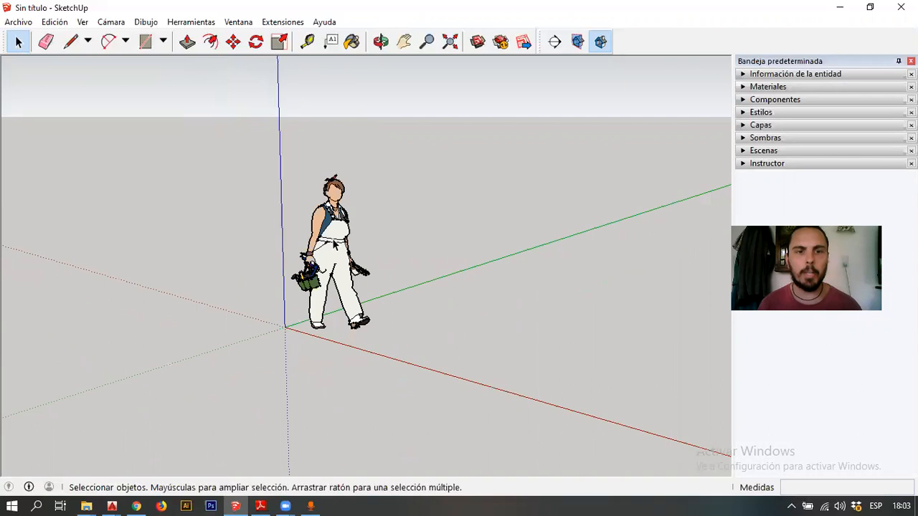
scroll(386, 233, up, 3)
scroll(386, 233, down, 1)
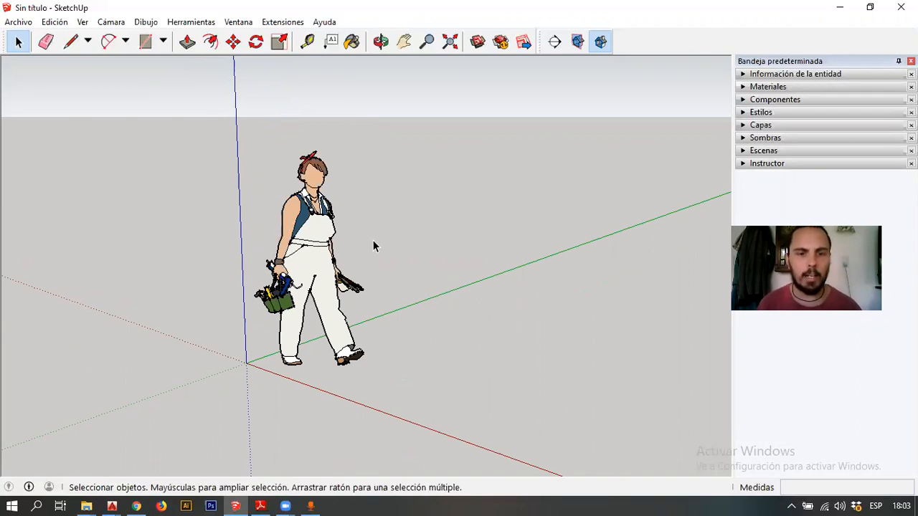
mouse_move(370, 244)
middle_down()
mouse_move(380, 242)
mouse_move(367, 253)
middle_up()
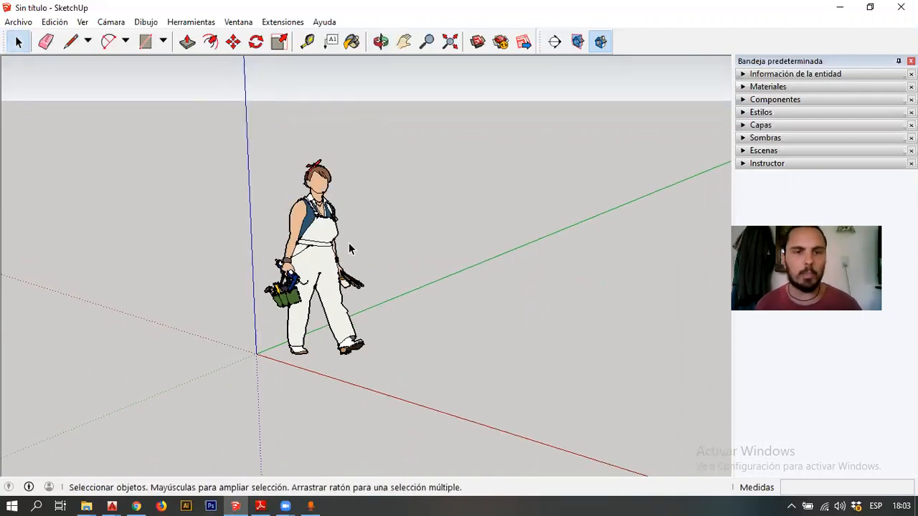
scroll(350, 253, down, 1)
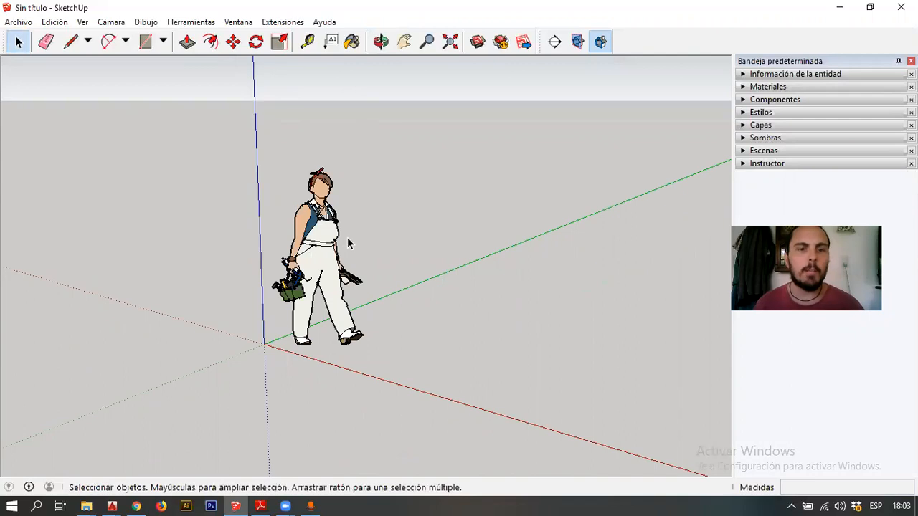
scroll(349, 244, up, 5)
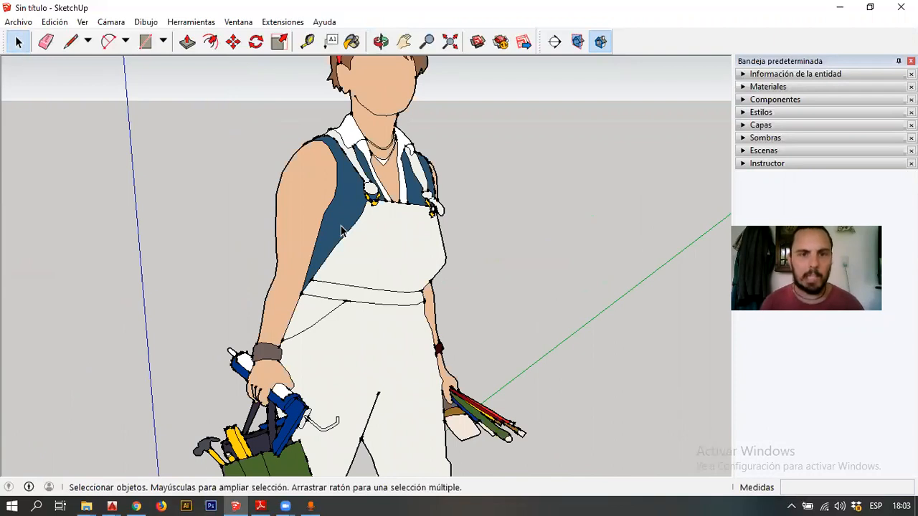
scroll(294, 237, up, 4)
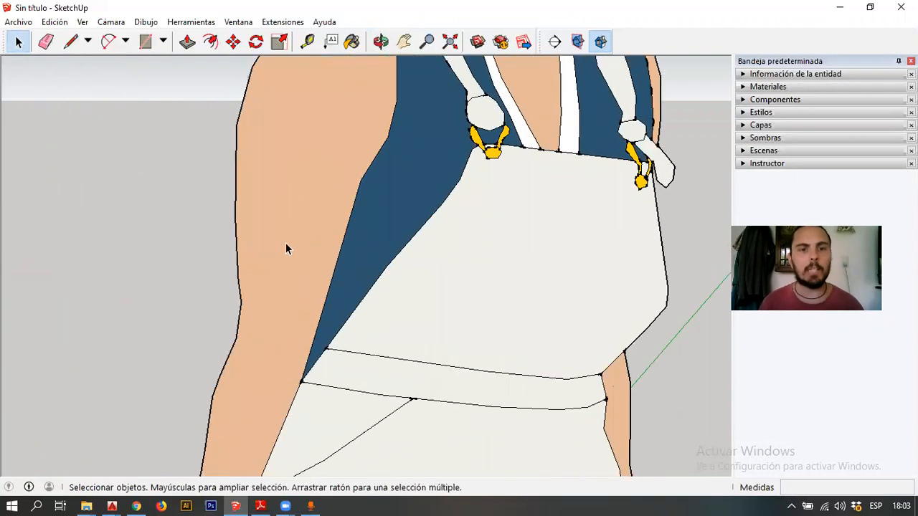
scroll(285, 248, down, 2)
scroll(283, 251, down, 6)
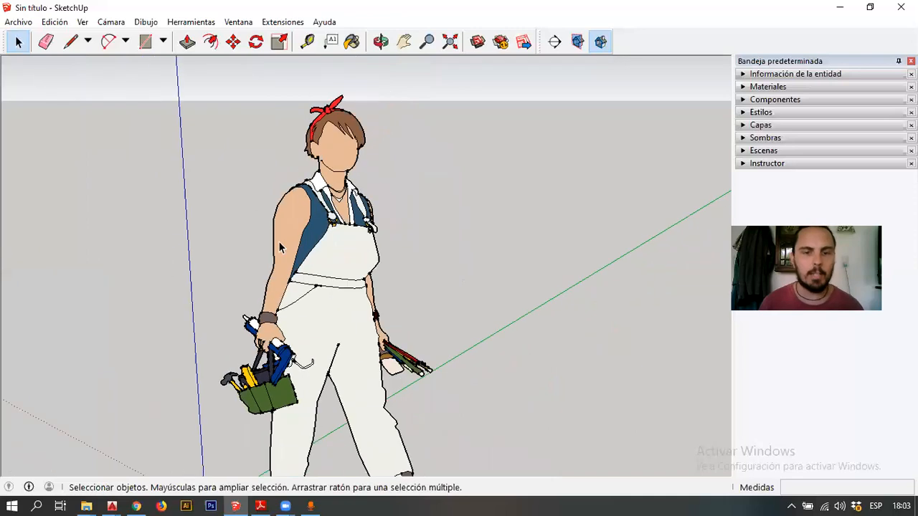
scroll(297, 245, down, 3)
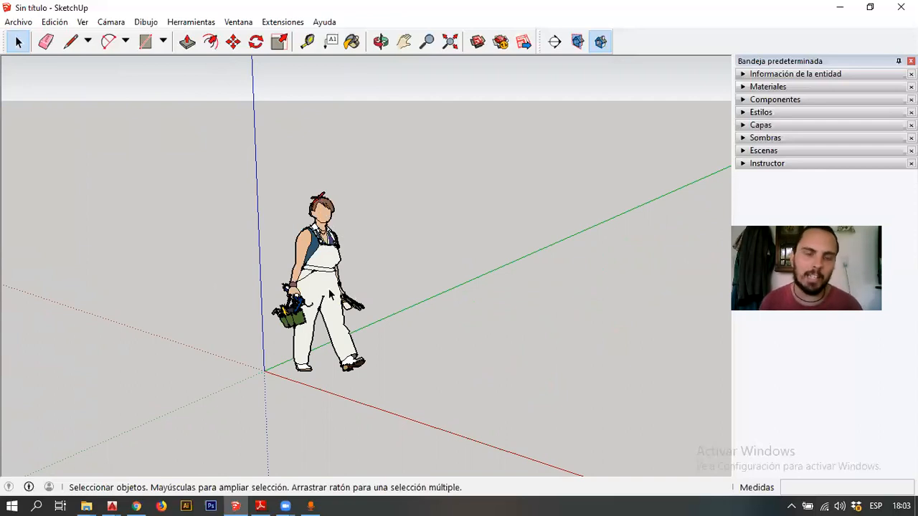
- Examine the scale figure and the axes origin by combining orbiting and zooming at varying heights and distances
middle_drag(430, 294, 454, 285)
scroll(362, 301, up, 3)
scroll(361, 301, down, 4)
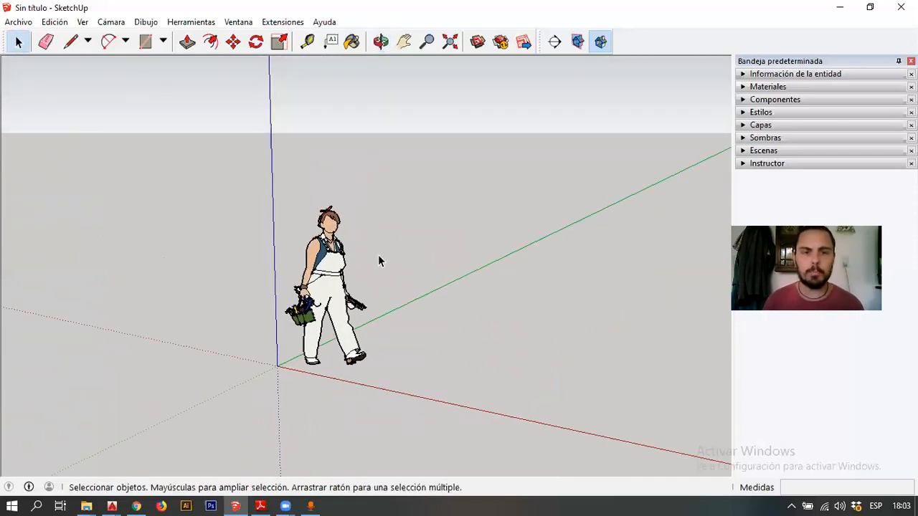
scroll(342, 281, down, 3)
scroll(341, 284, up, 1)
scroll(341, 285, up, 2)
scroll(341, 291, down, 2)
middle_drag(341, 294, 318, 293)
scroll(318, 294, down, 2)
scroll(445, 324, up, 2)
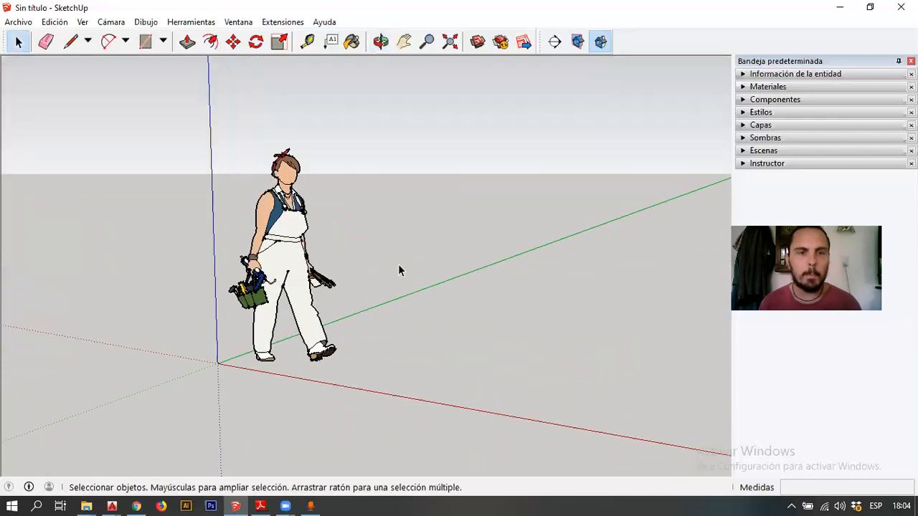
middle_drag(399, 268, 350, 305)
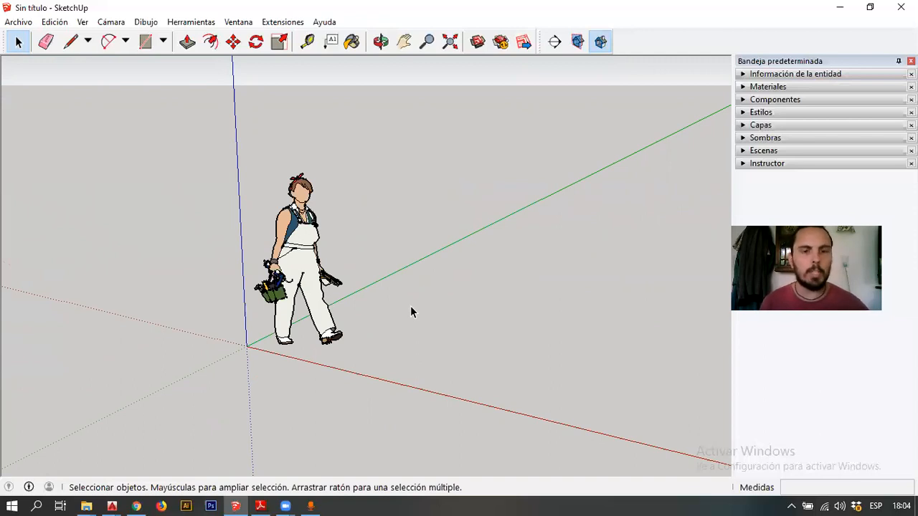
middle_drag(410, 305, 313, 295)
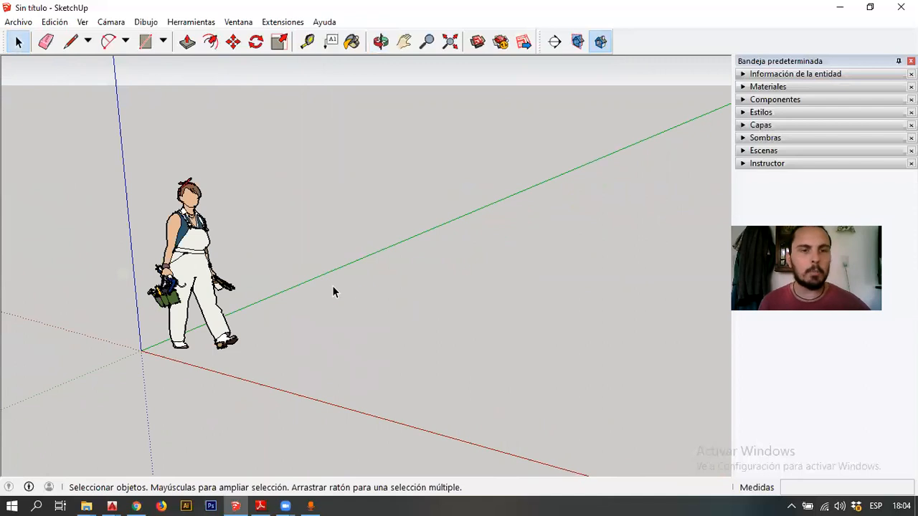
- View the scale figure with the Orbit tool, return to selection mode, and pan and zoom around the axes origin
key(o)
drag(326, 288, 375, 303)
key(space)
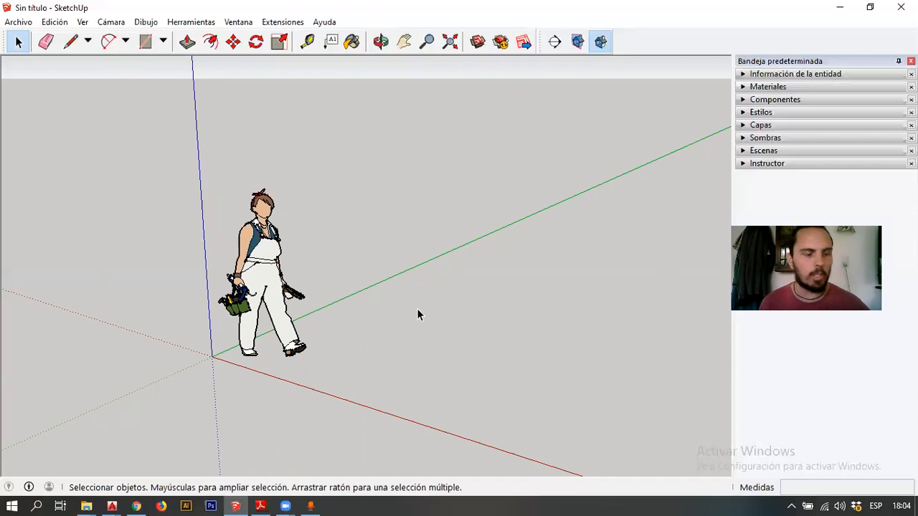
shift+middle_drag(414, 310, 533, 309)
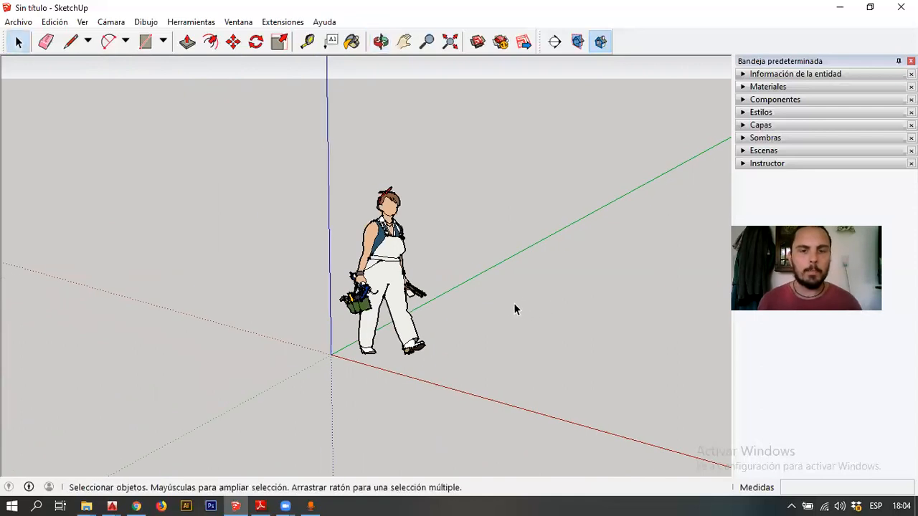
scroll(473, 293, up, 2)
scroll(472, 293, down, 2)
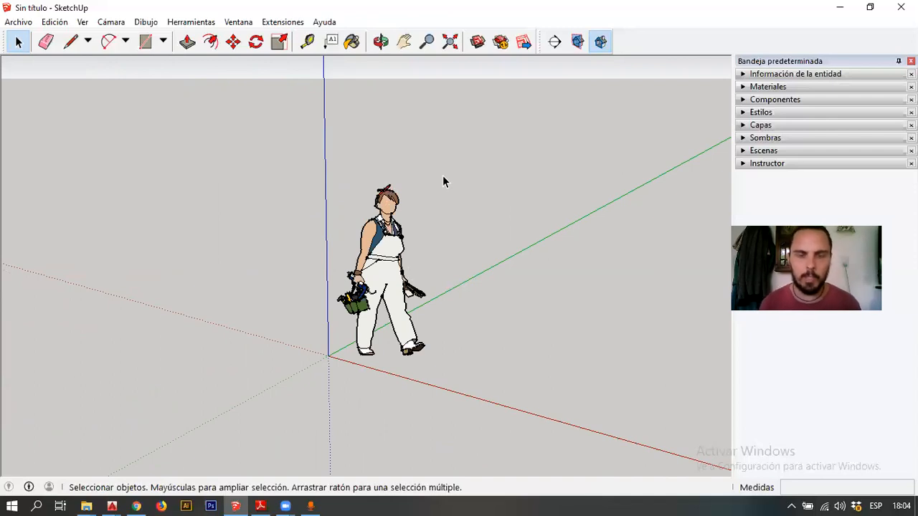
scroll(280, 218, down, 2)
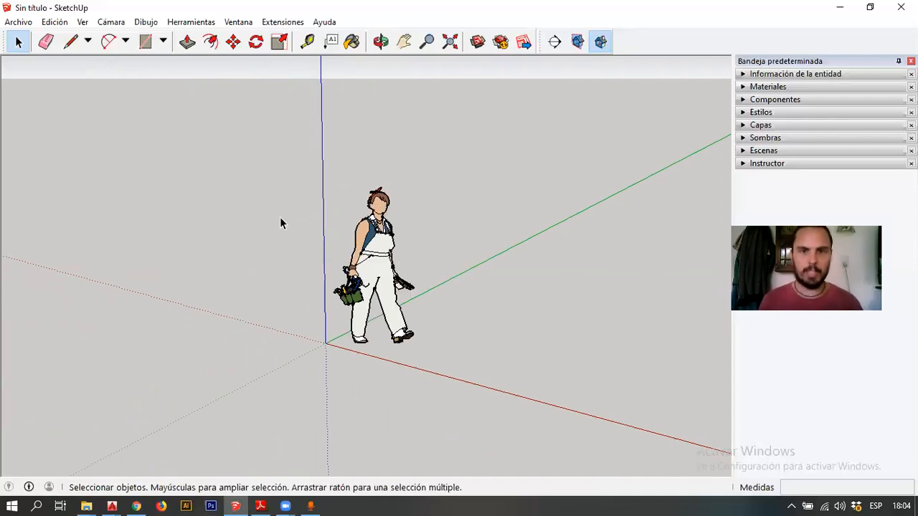
scroll(541, 324, up, 2)
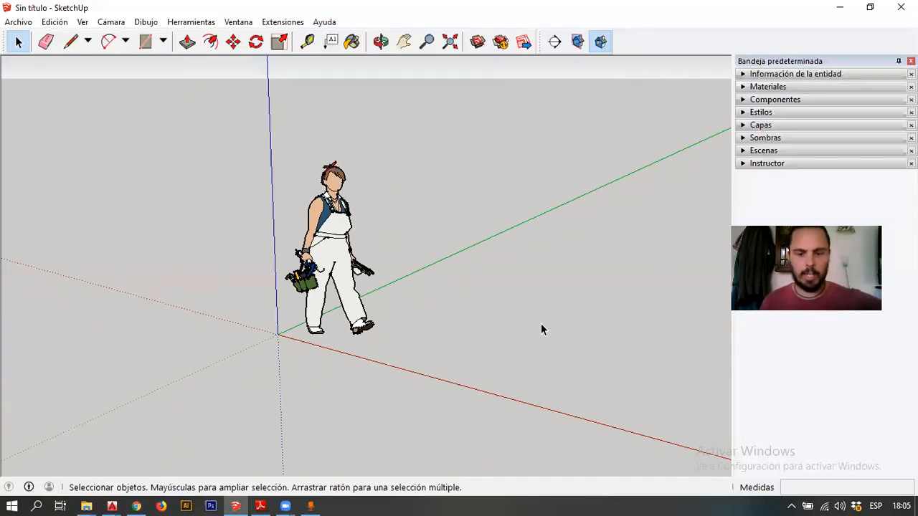
- View the scale figure and the surrounding axes from slightly different distances and angles while the Line tool is active
key(l)
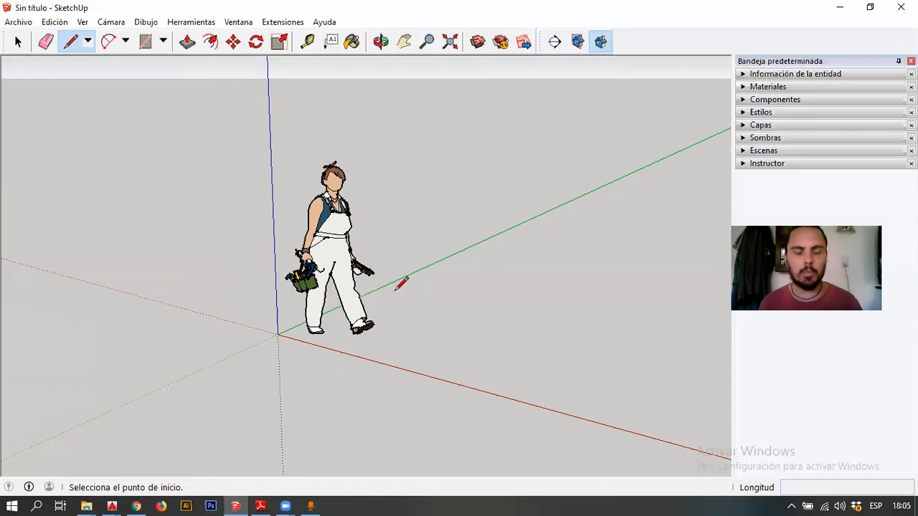
scroll(409, 287, up, 2)
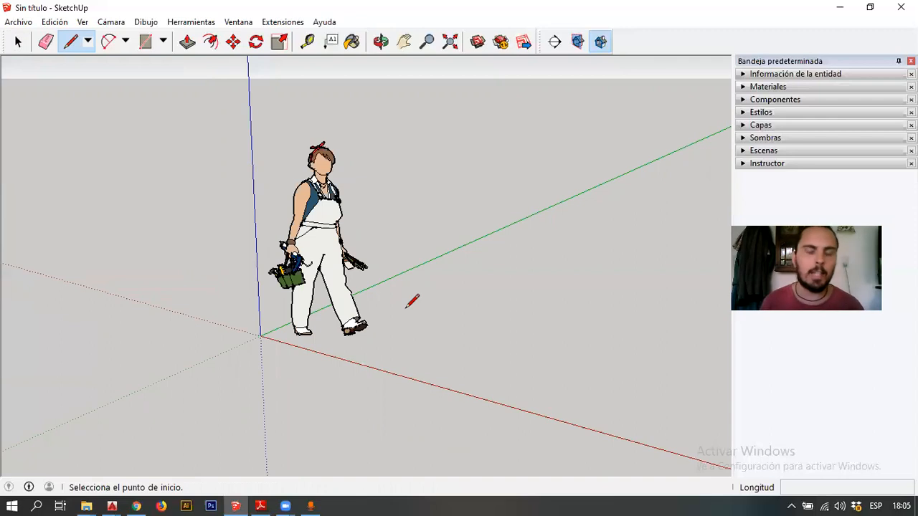
scroll(402, 306, down, 1)
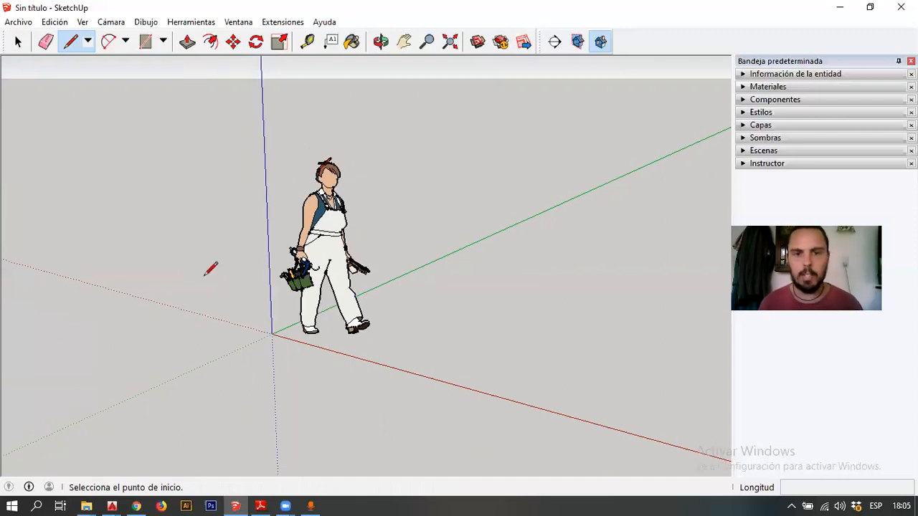
scroll(454, 334, down, 1)
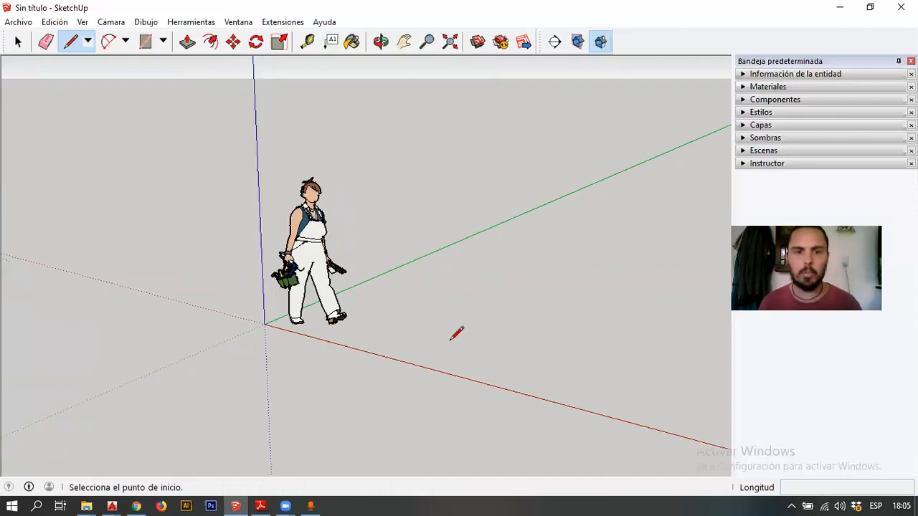
scroll(454, 334, up, 1)
scroll(323, 283, down, 1)
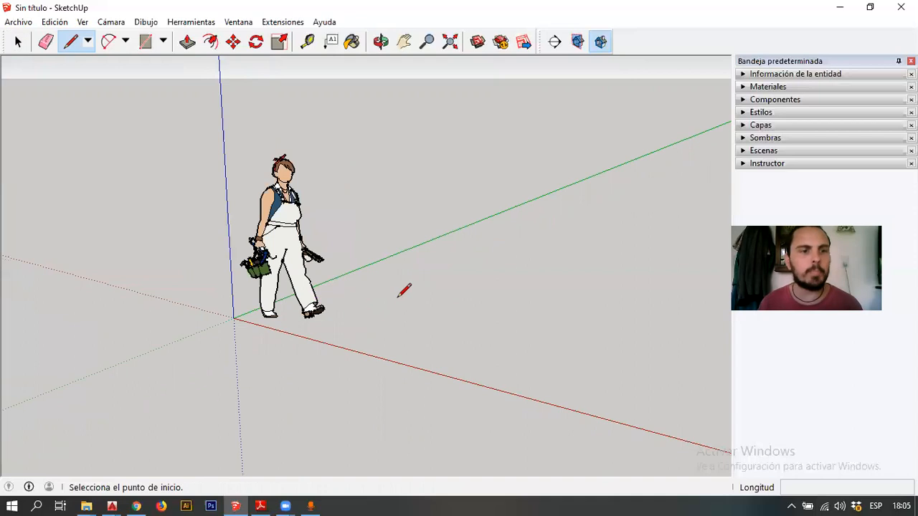
scroll(352, 277, up, 1)
scroll(420, 297, down, 1)
mouse_move(420, 297)
middle_down()
mouse_move(385, 322)
mouse_move(301, 290)
middle_up()
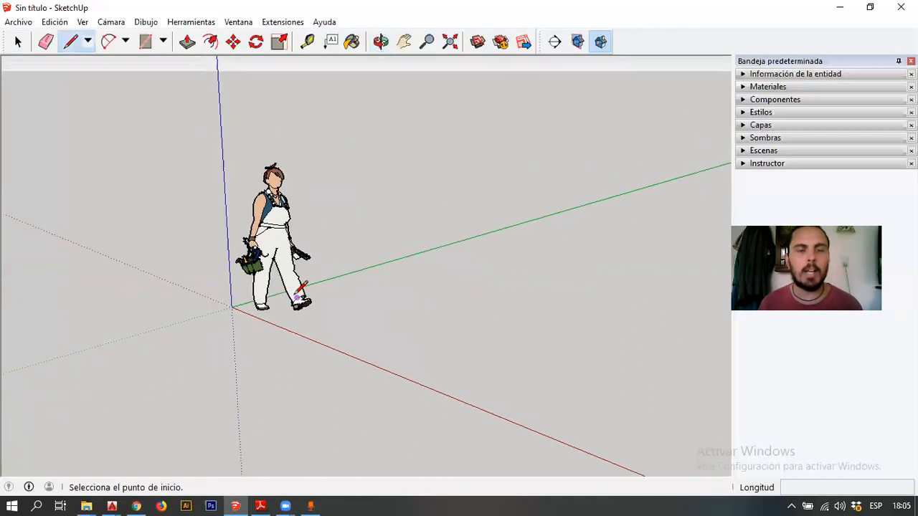
scroll(399, 306, up, 1)
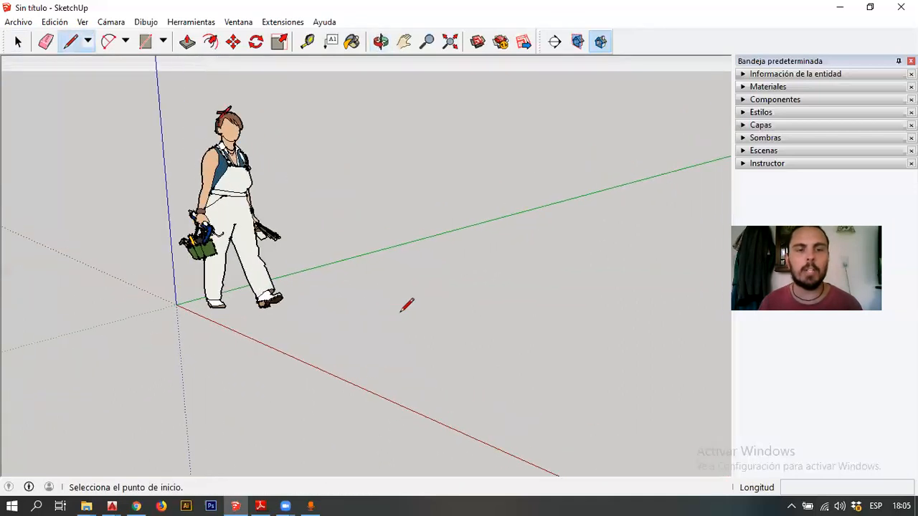
scroll(358, 267, down, 1)
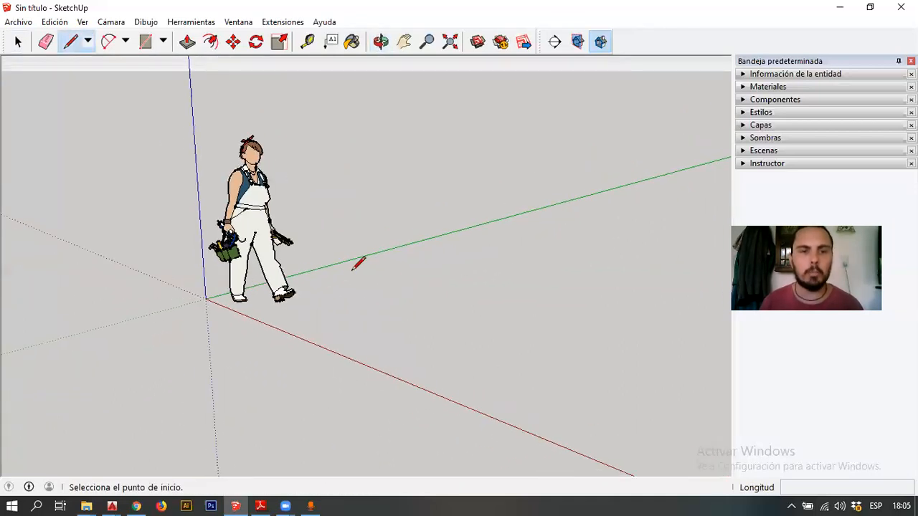
scroll(323, 266, down, 1)
scroll(334, 274, up, 1)
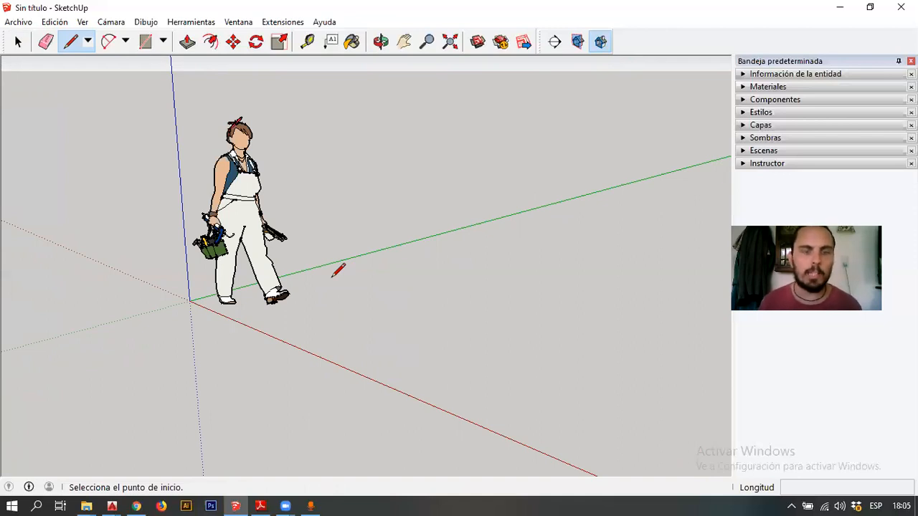
scroll(328, 276, down, 1)
scroll(404, 306, up, 1)
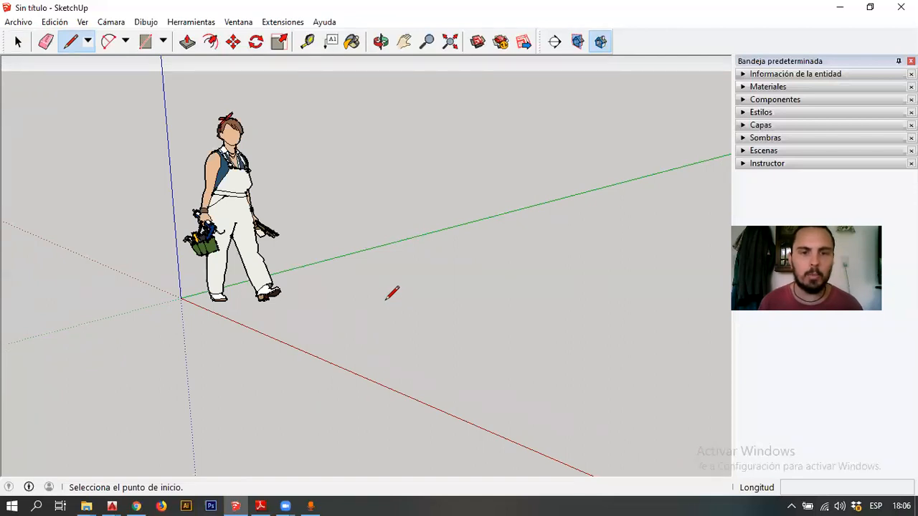
click(385, 300)
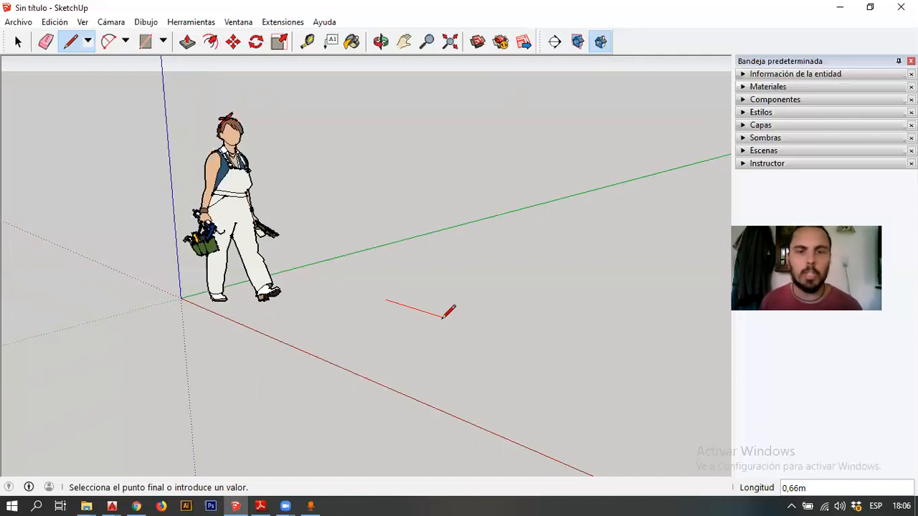
scroll(464, 321, down, 1)
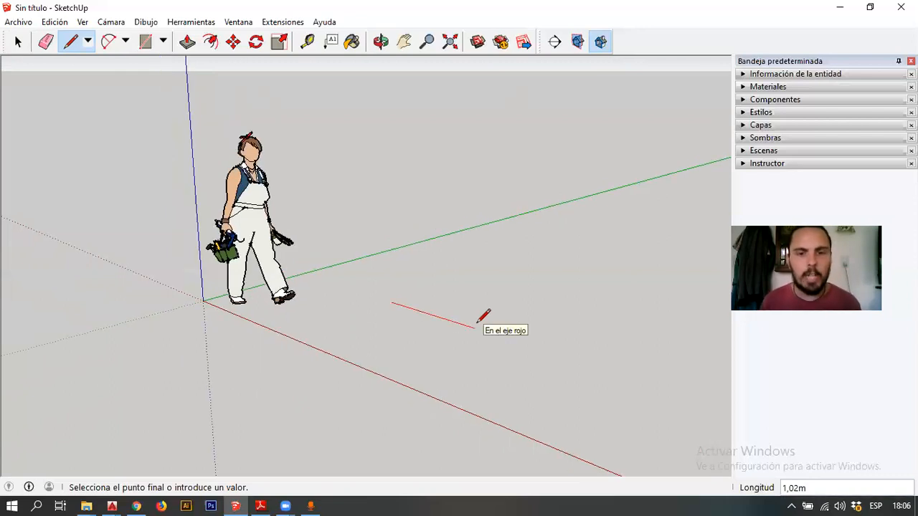
scroll(473, 324, down, 3)
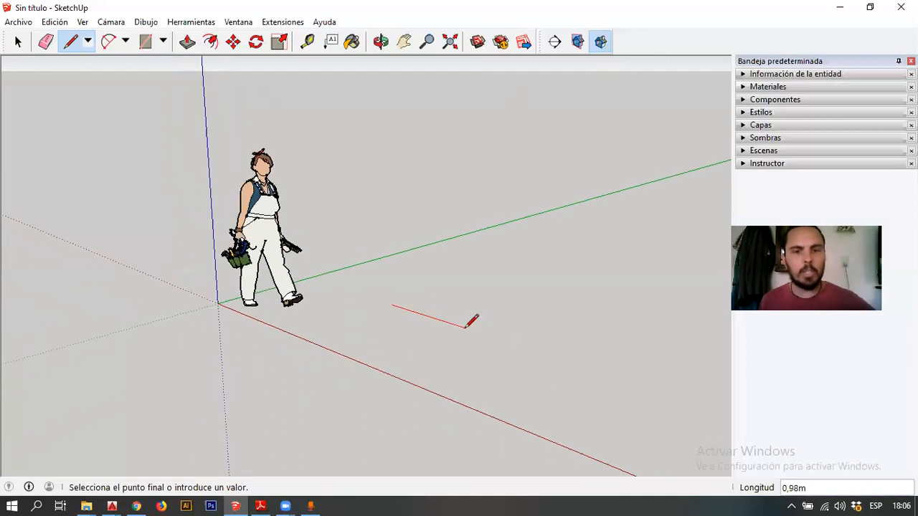
key(shift)
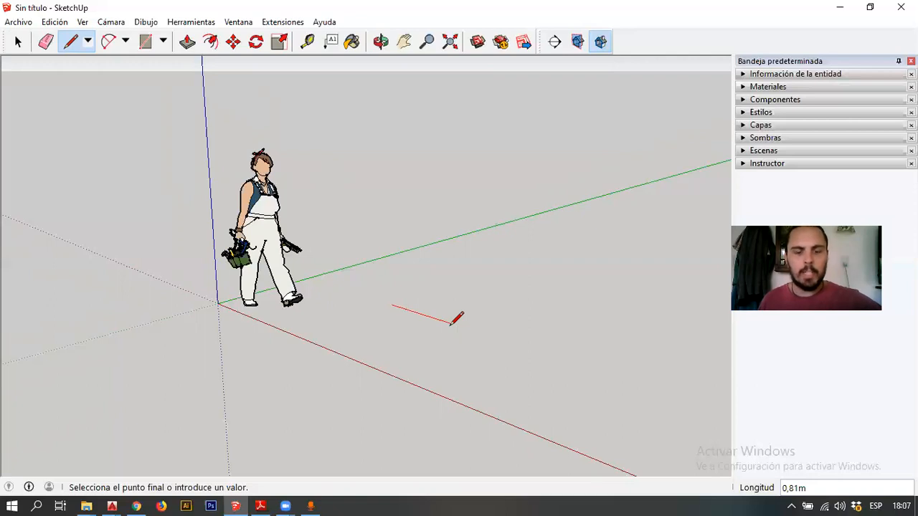
key(space)
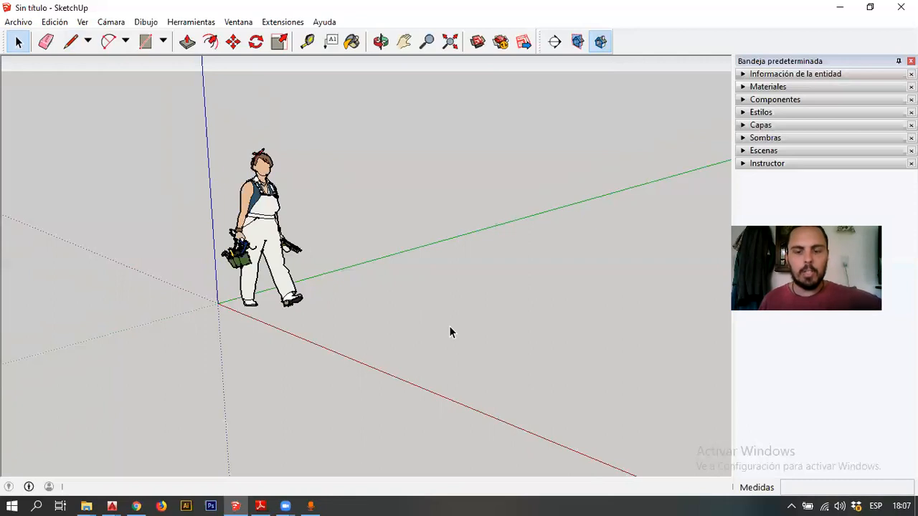
- Draw two connected lines on the ground beside the scale figure, 2 m along the red axis and 1.5 m along the green axis
key(l)
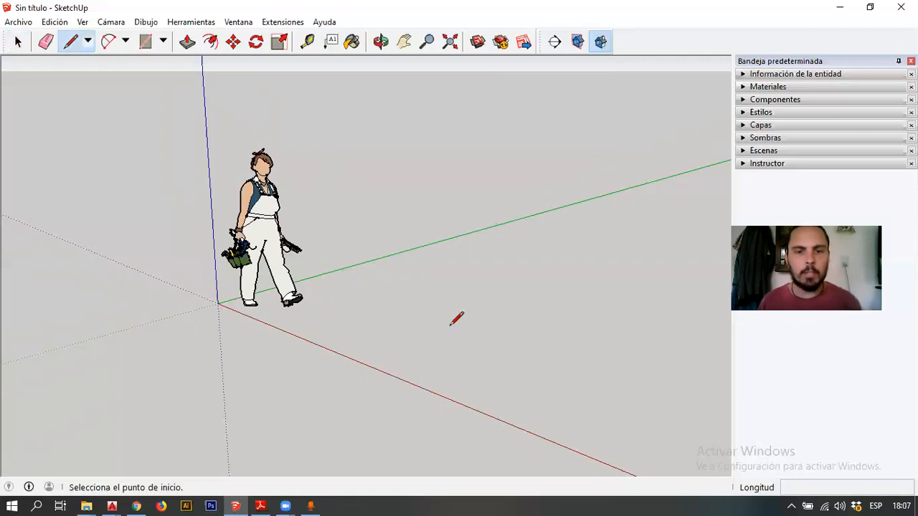
click(379, 303)
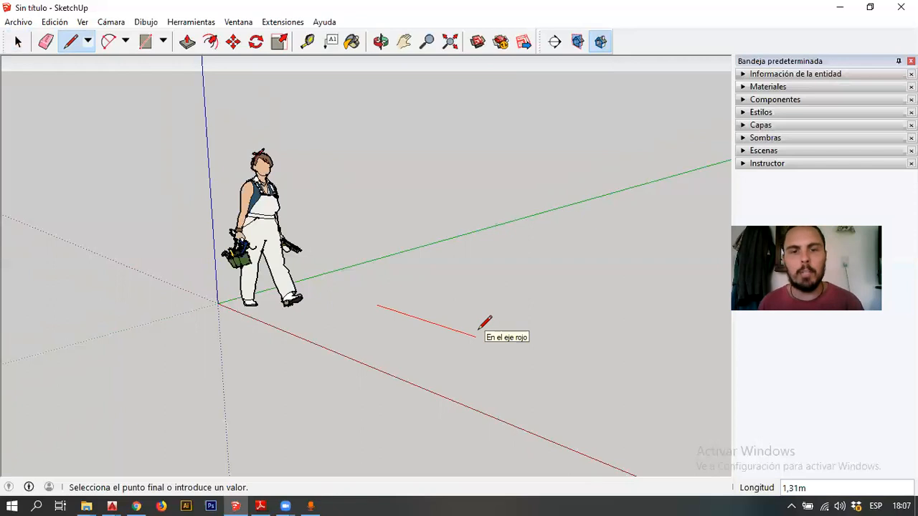
text(2)
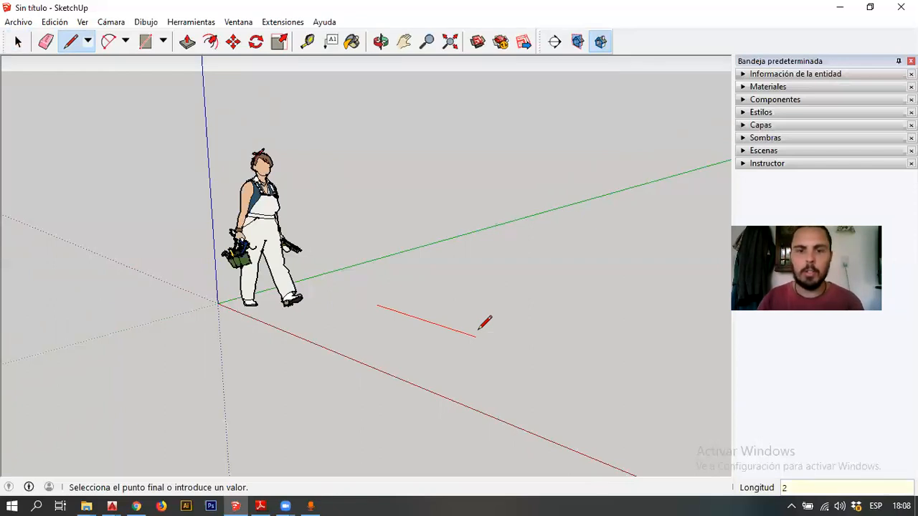
key(Return)
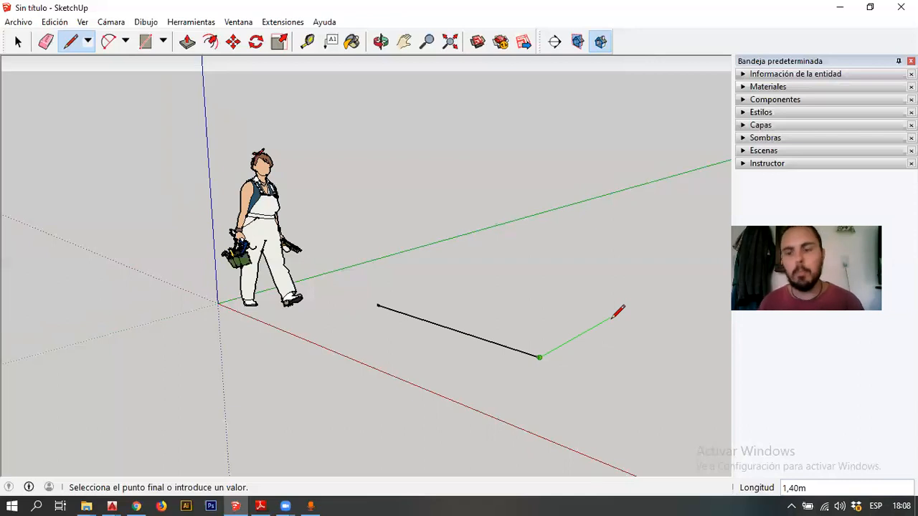
text(1,)
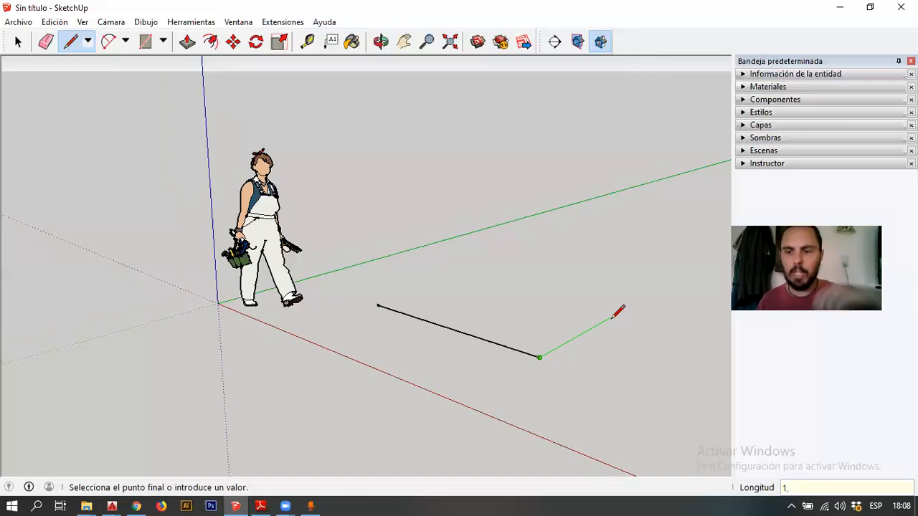
text(5)
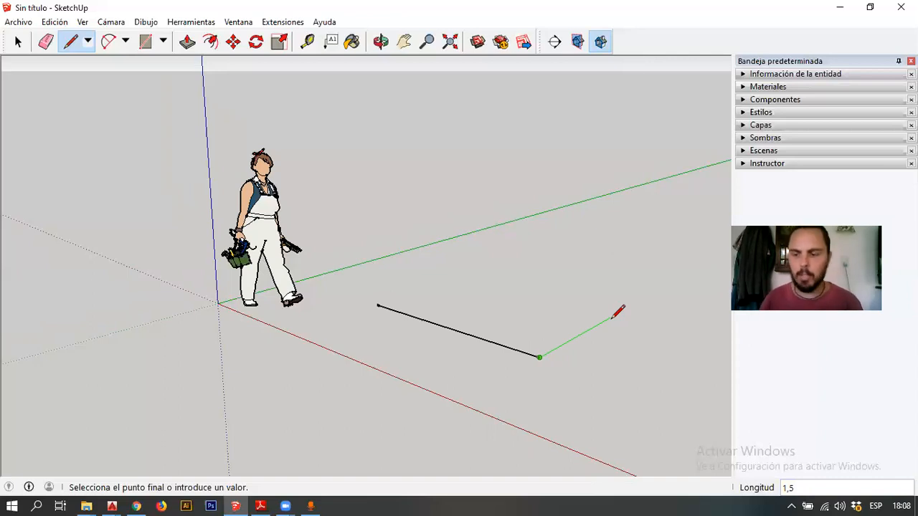
click(613, 317)
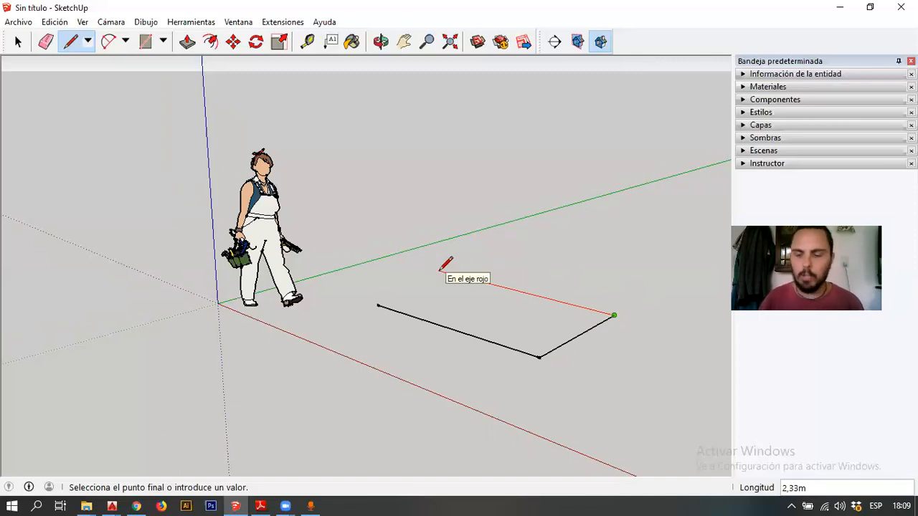
- Draw a 2 m line back along the red axis and close the rectangle at its starting point
text(2)
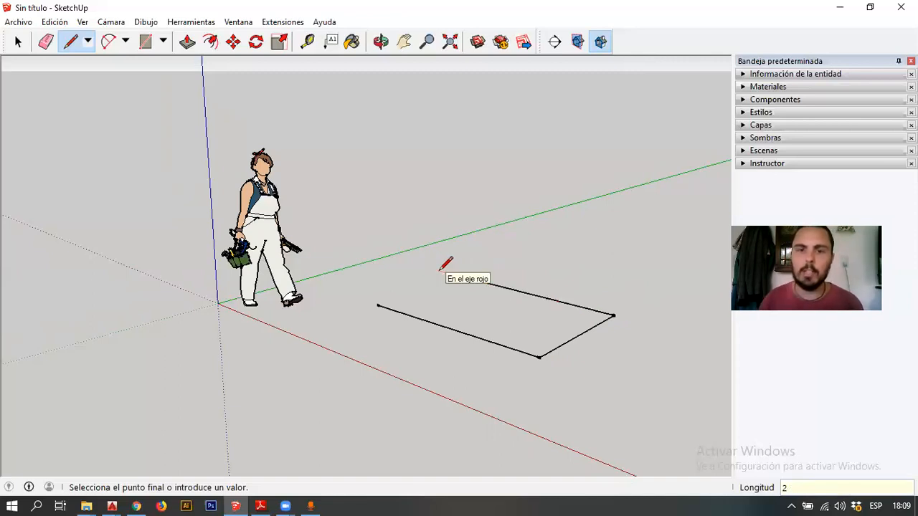
key(Return)
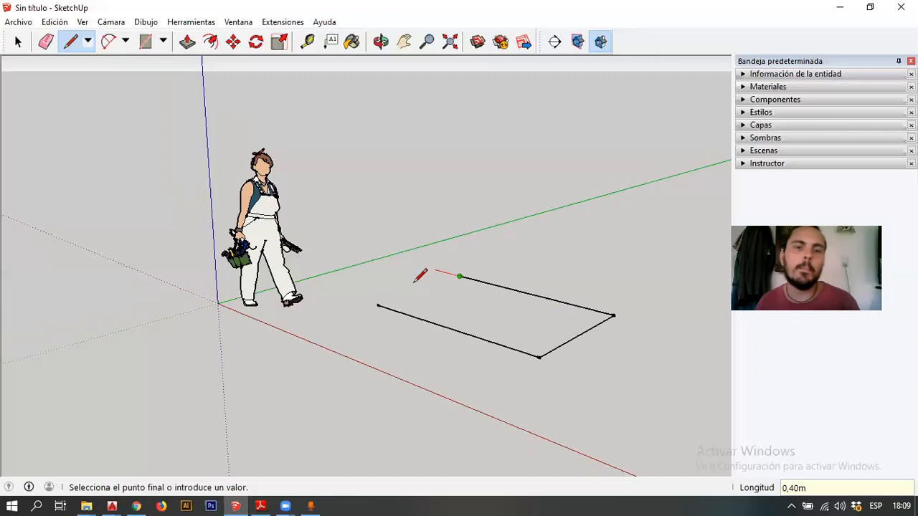
click(377, 305)
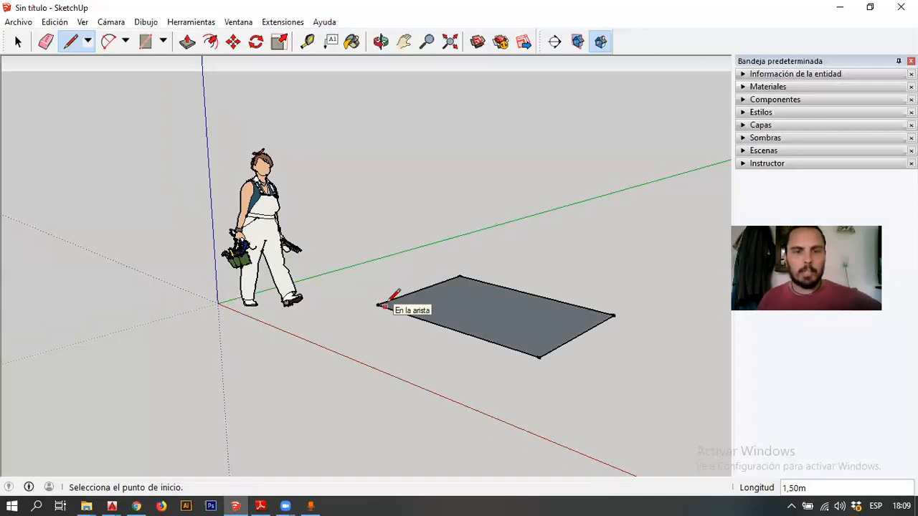
key(space)
- Select the rectangle's face, three of its edges and the face again, one at a time
mouse_move(415, 336)
middle_down()
mouse_move(457, 348)
mouse_move(504, 287)
middle_up()
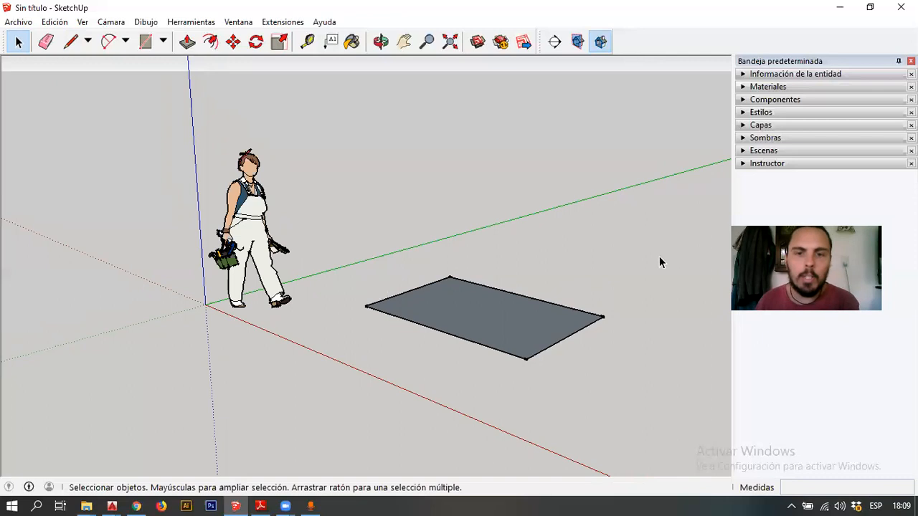
scroll(639, 265, up, 2)
scroll(627, 269, down, 1)
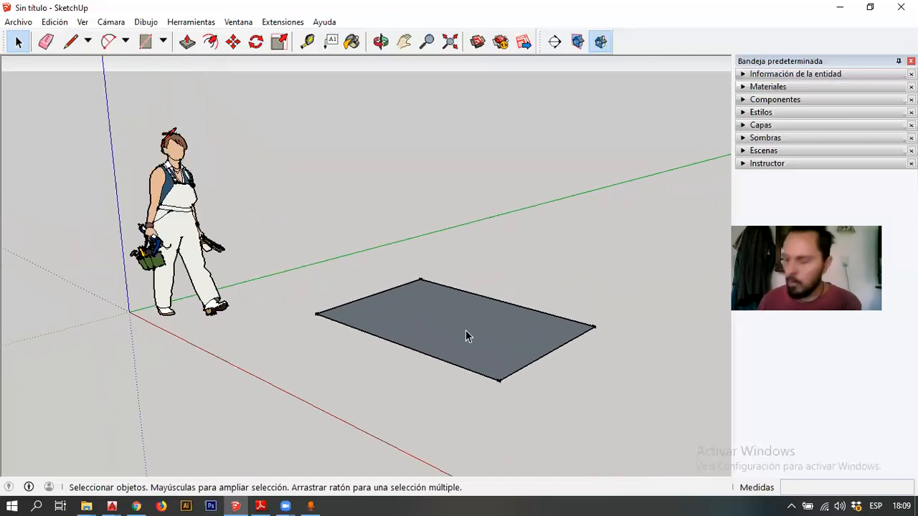
click(440, 333)
scroll(437, 334, up, 1)
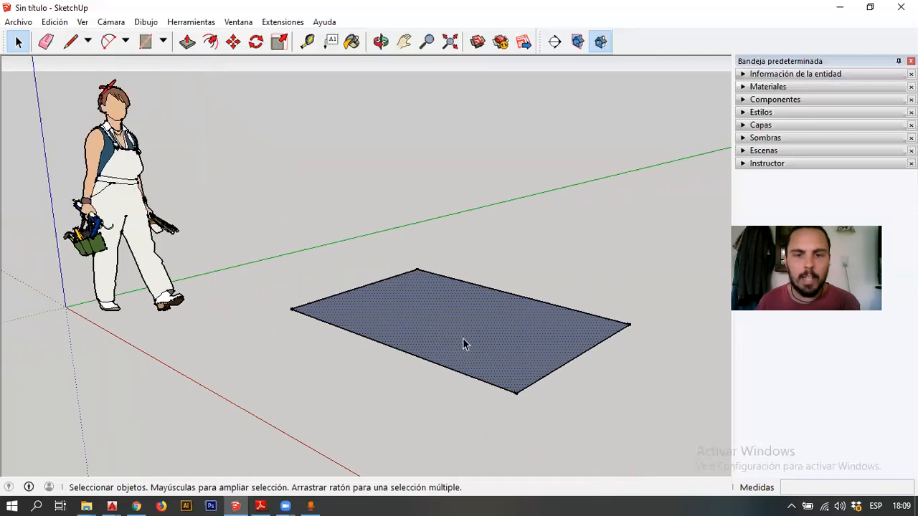
click(502, 292)
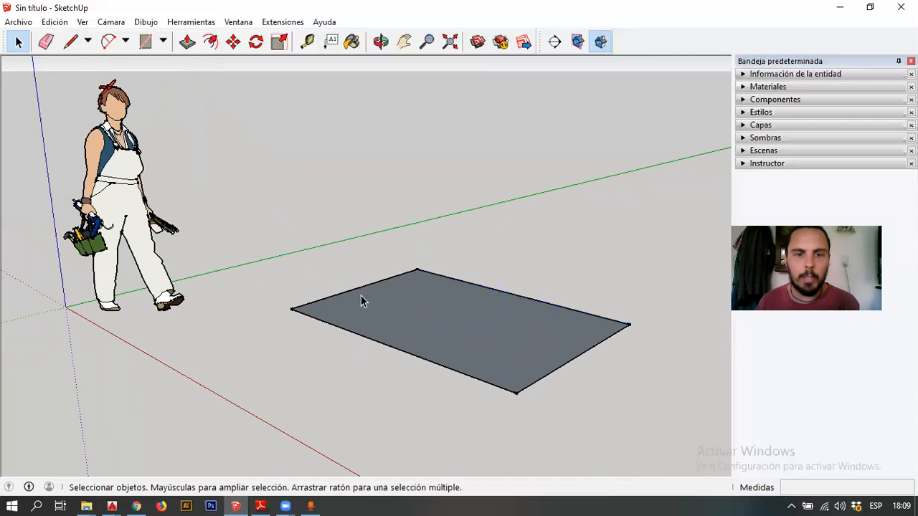
click(353, 334)
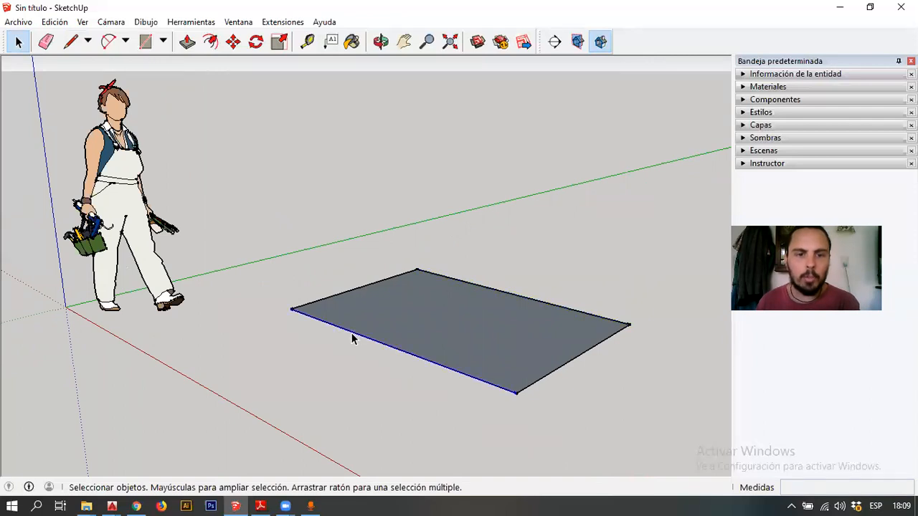
click(333, 296)
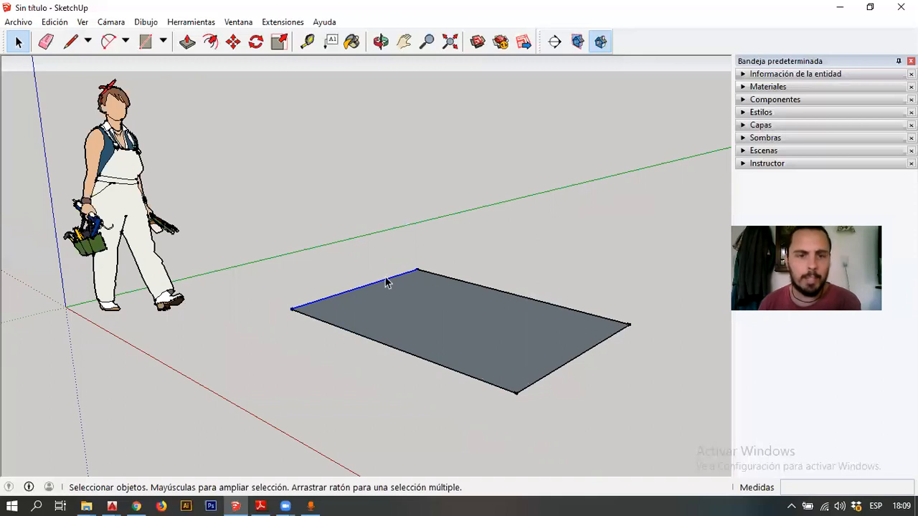
click(457, 303)
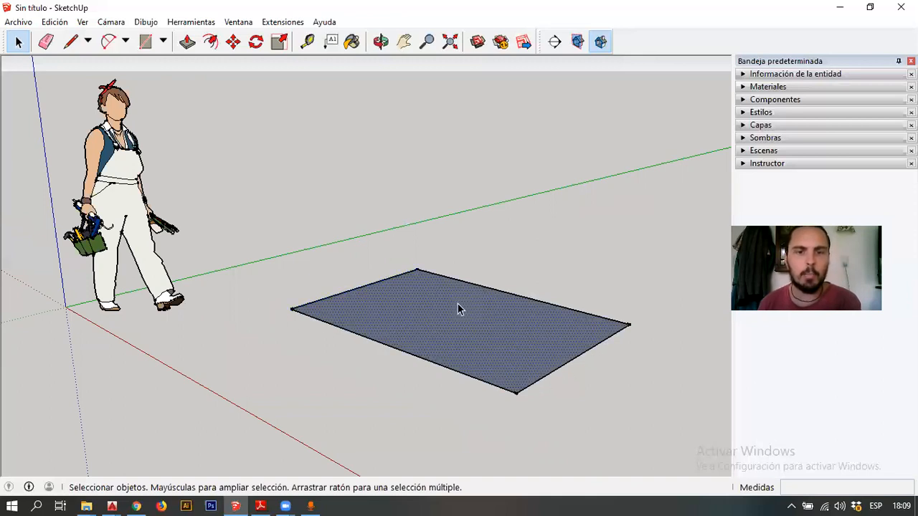
- Select only the rectangle's face, without its edges, and delete it
scroll(550, 266, down, 2)
scroll(552, 266, up, 1)
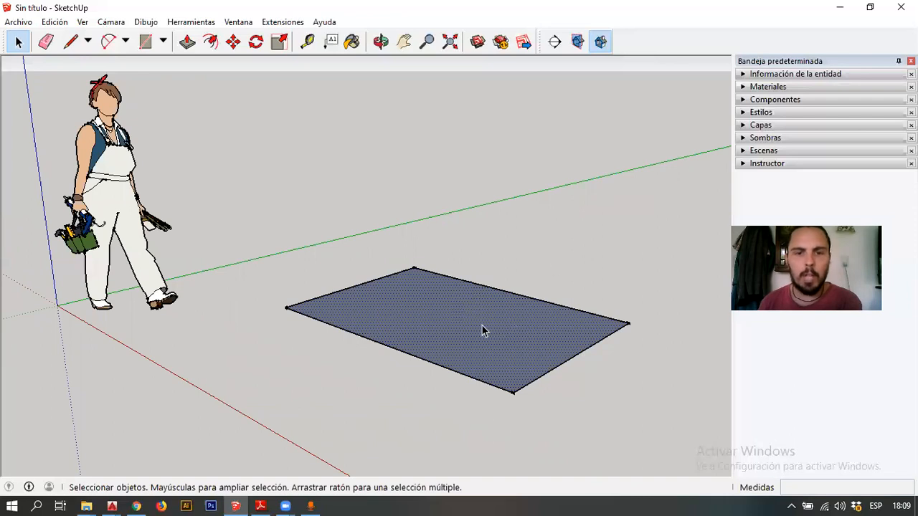
click(549, 273)
click(478, 325)
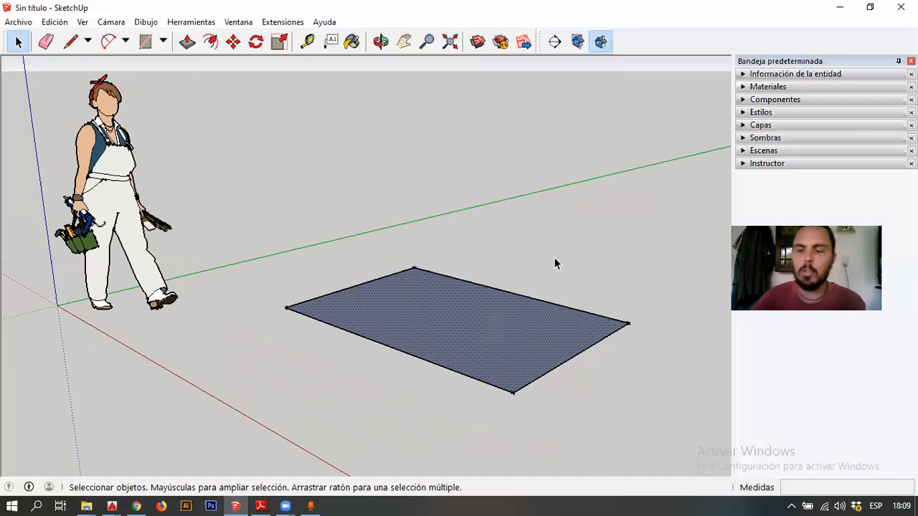
key(Delete)
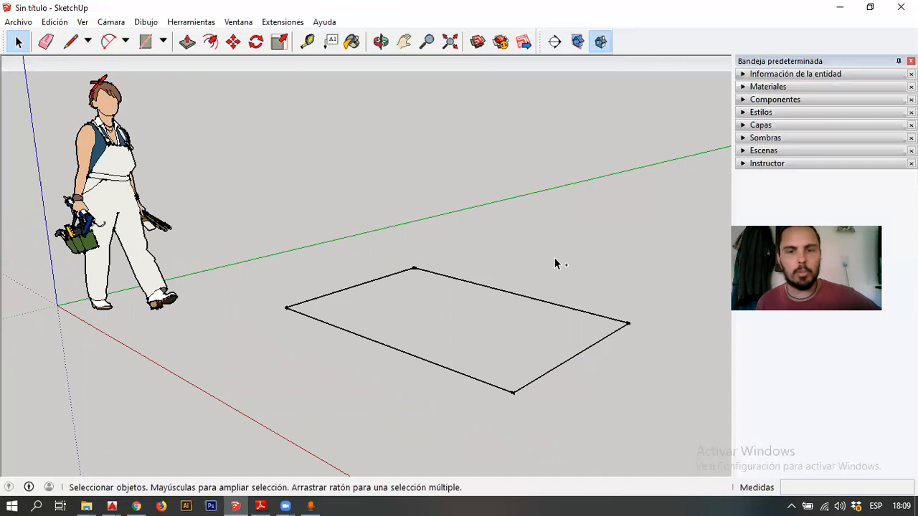
- Restore the deleted face, delete the rectangle's far long edge and undo that deletion
key(ctrl+z)
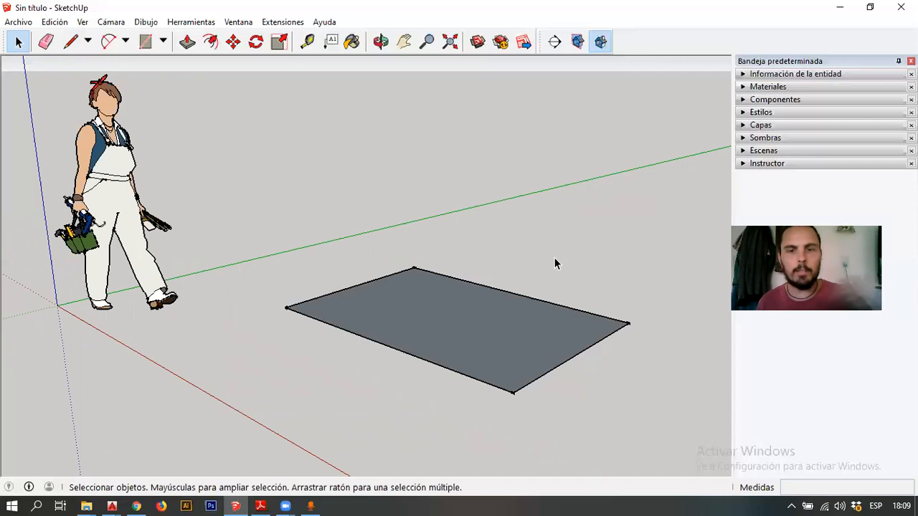
click(516, 298)
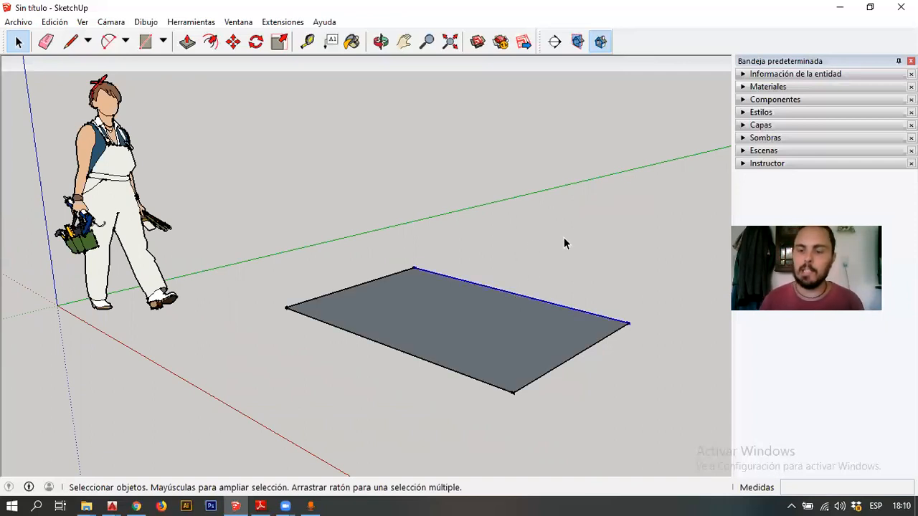
key(Delete)
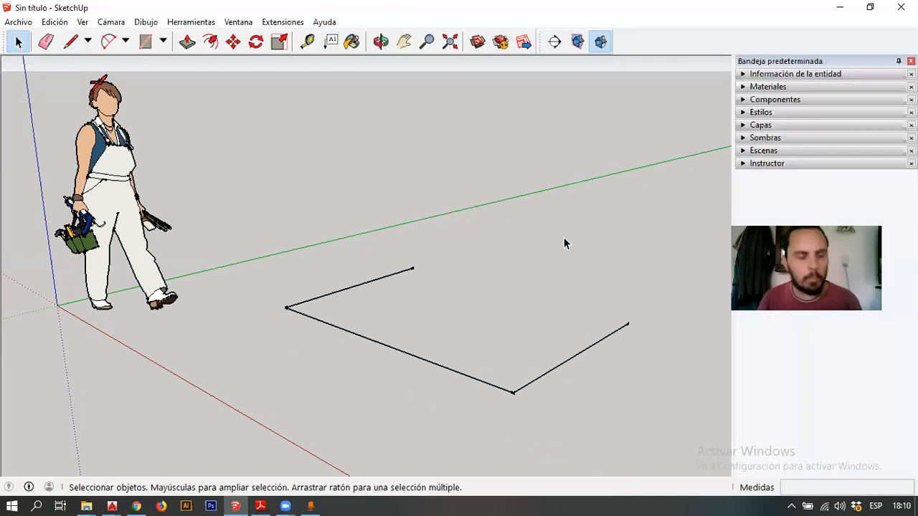
key(ctrl+z)
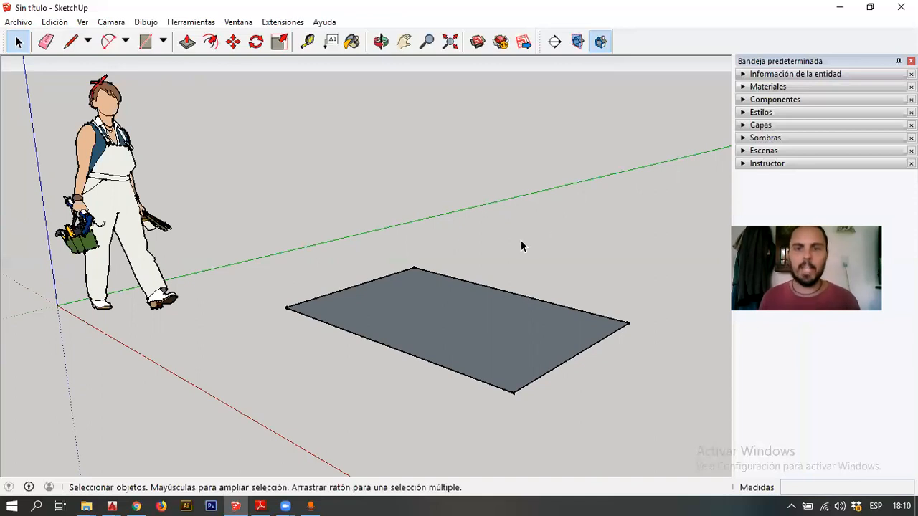
- Extrude the rectangle's face 2 m upward into a box with Push/Pull
scroll(559, 251, down, 1)
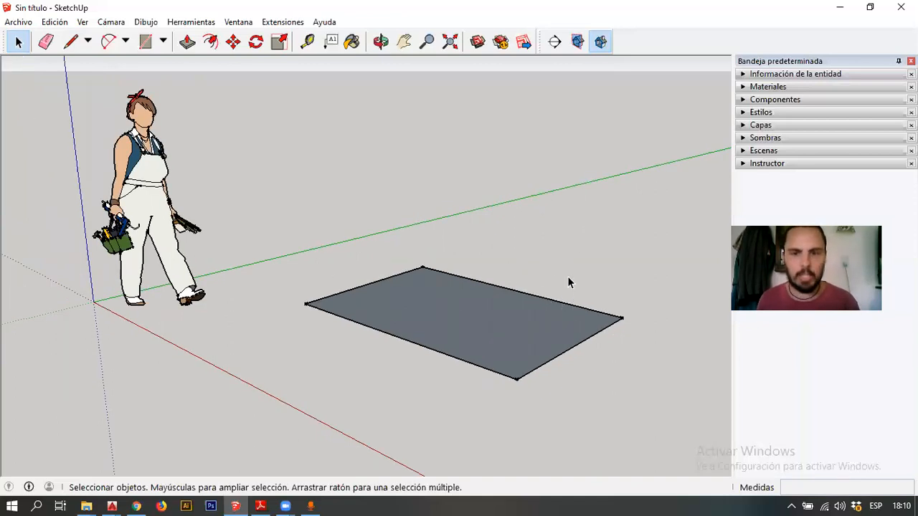
scroll(522, 313, up, 2)
mouse_move(523, 314)
middle_down()
mouse_move(502, 328)
mouse_move(510, 291)
middle_up()
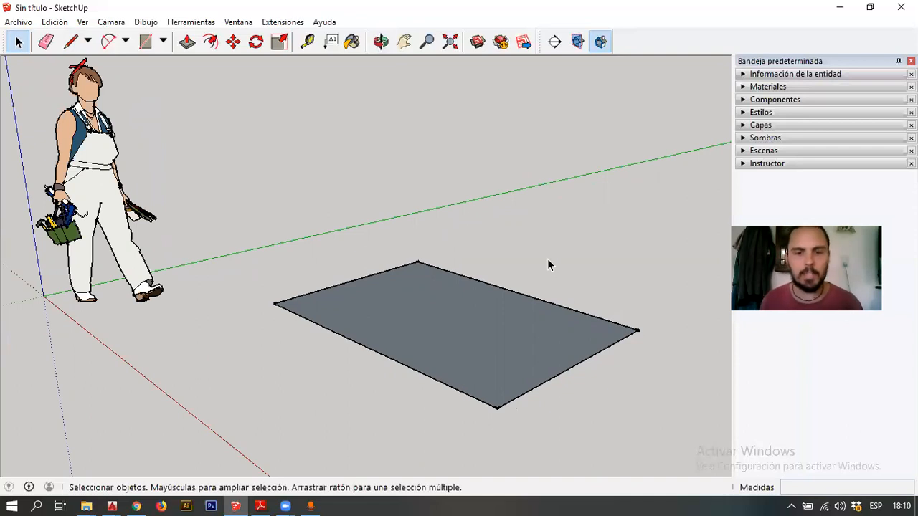
key(p)
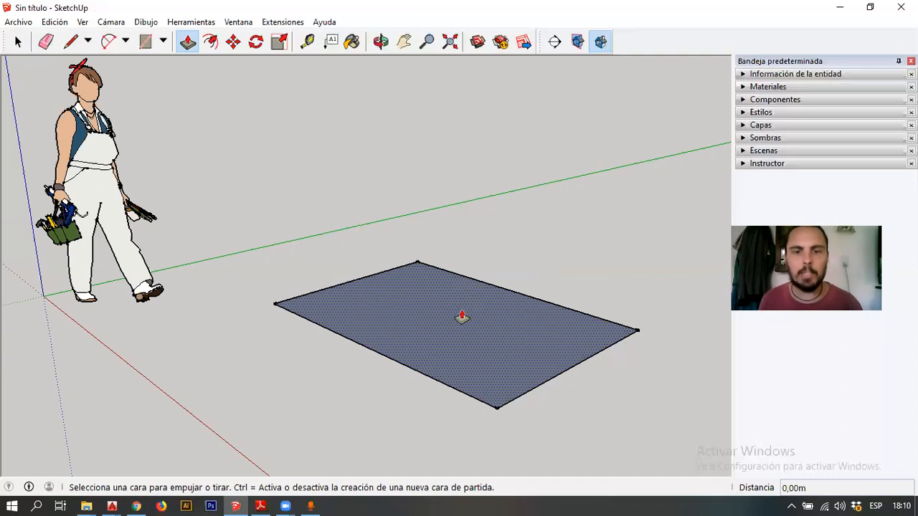
drag(462, 317, 460, 168)
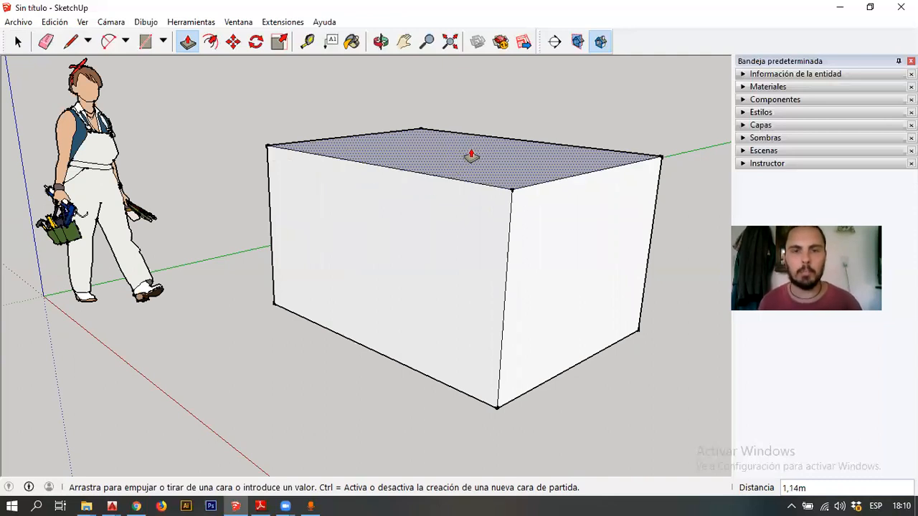
scroll(474, 195, down, 1)
text(2)
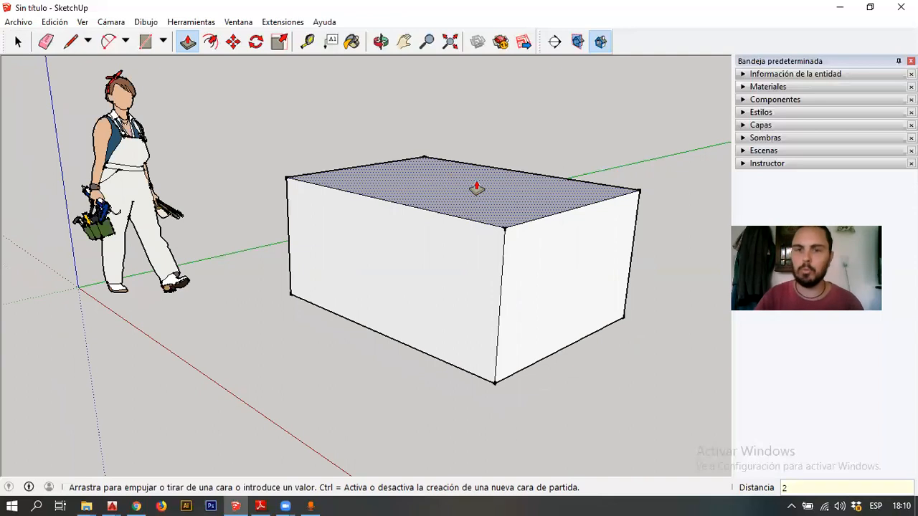
key(Return)
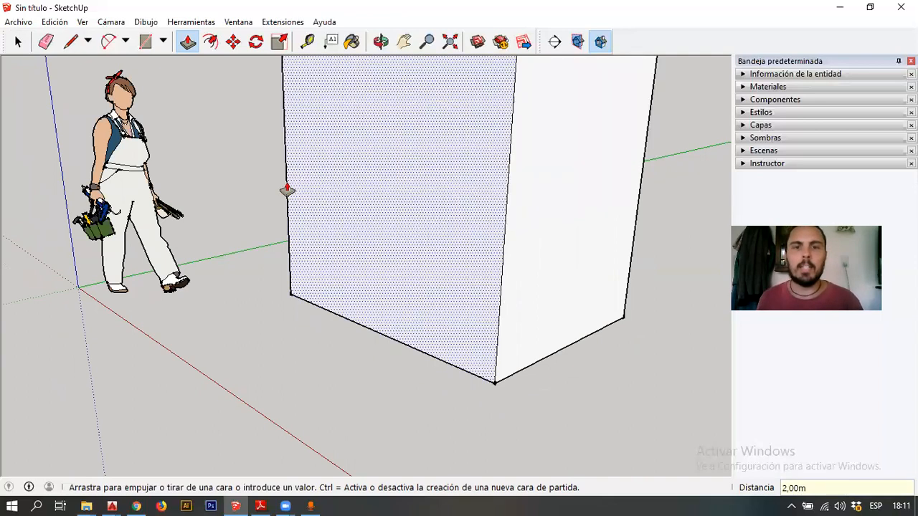
scroll(319, 317, down, 3)
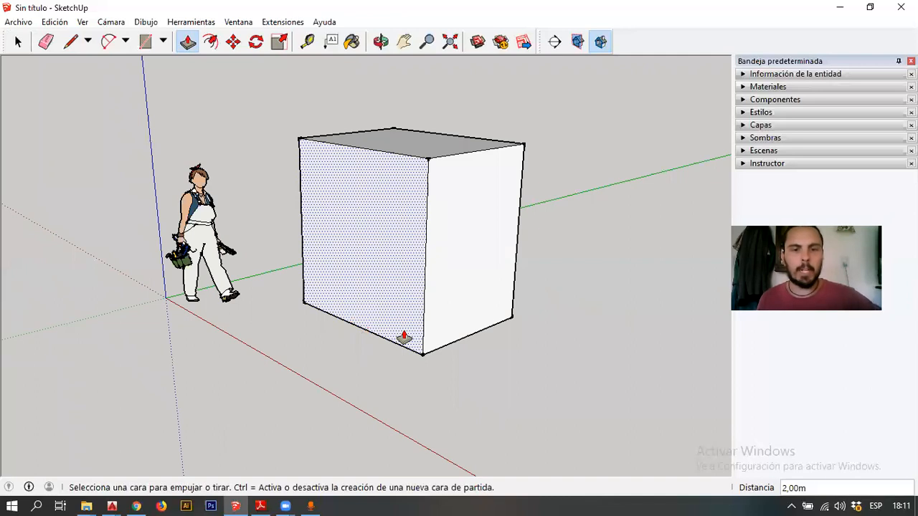
key(space)
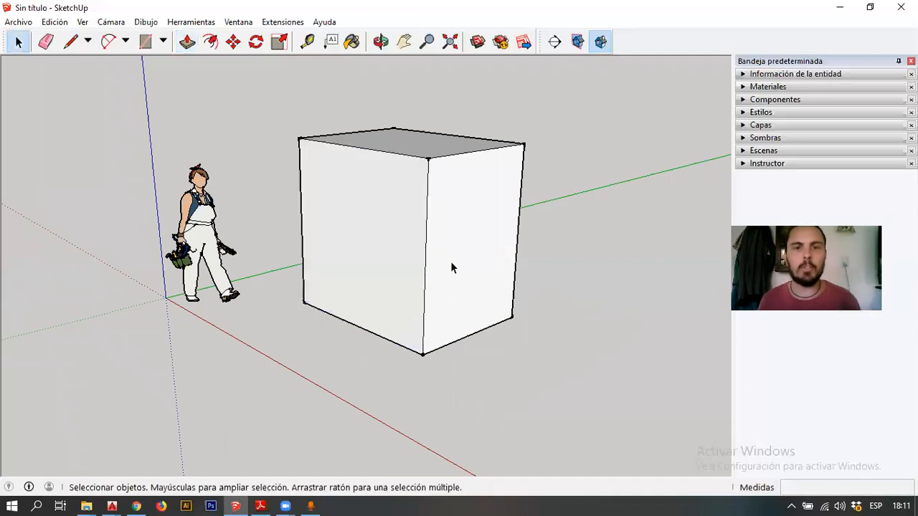
- Select the box's top face alone, select it again together with its bounding edges, and clear the selection
middle_drag(481, 260, 544, 268)
scroll(355, 201, up, 1)
middle_drag(355, 201, 441, 208)
middle_drag(323, 242, 340, 282)
scroll(340, 282, down, 1)
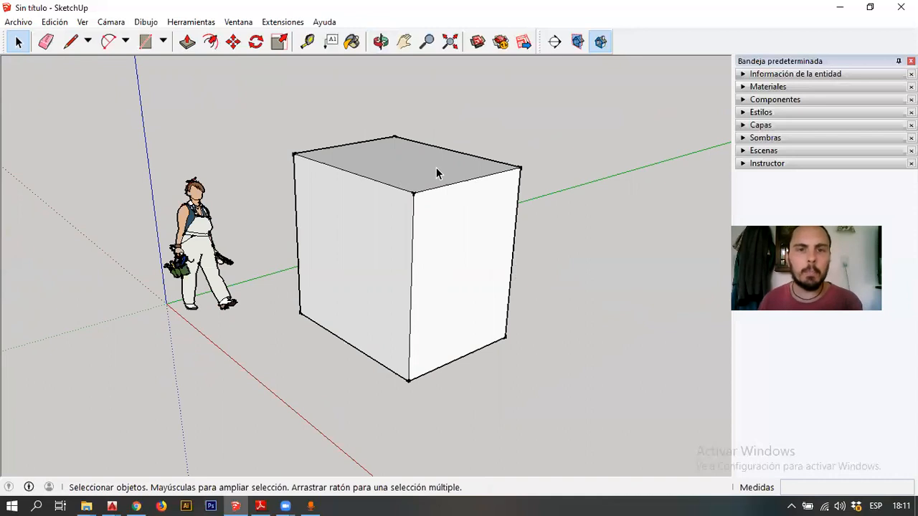
click(413, 168)
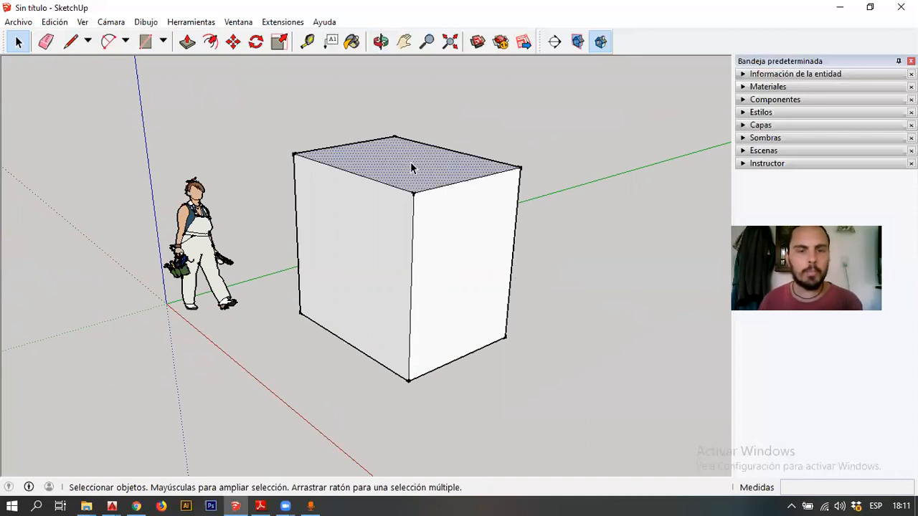
click(481, 123)
click(409, 164)
click(485, 120)
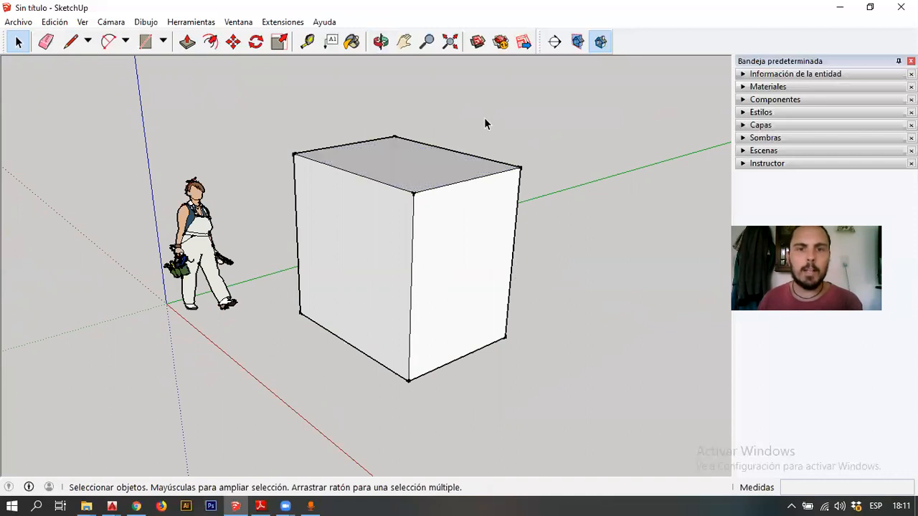
click(425, 167)
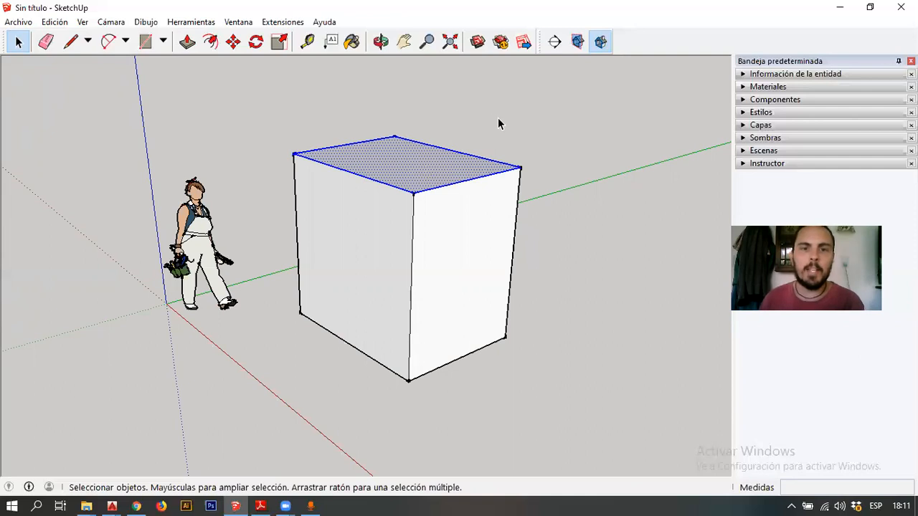
click(520, 125)
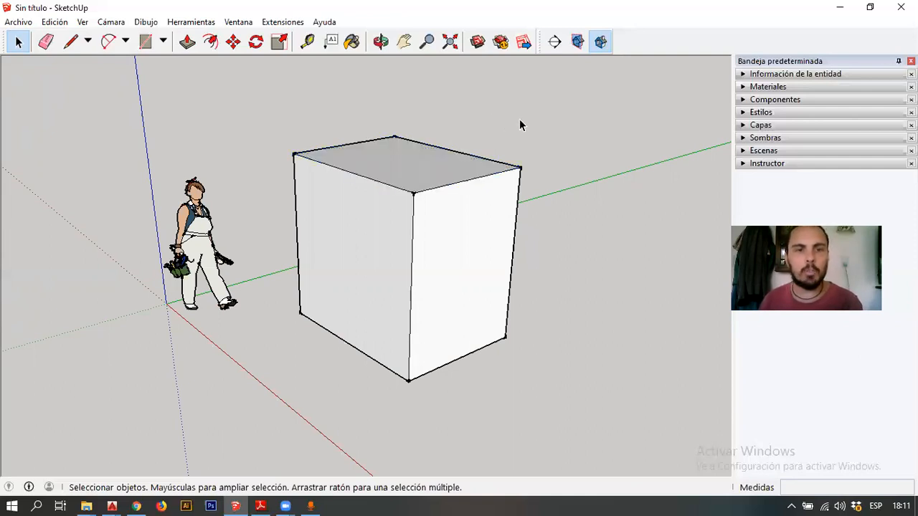
- Select the whole box with all its connected faces and edges from its top face, and clear the selection
click(431, 177)
click(431, 177)
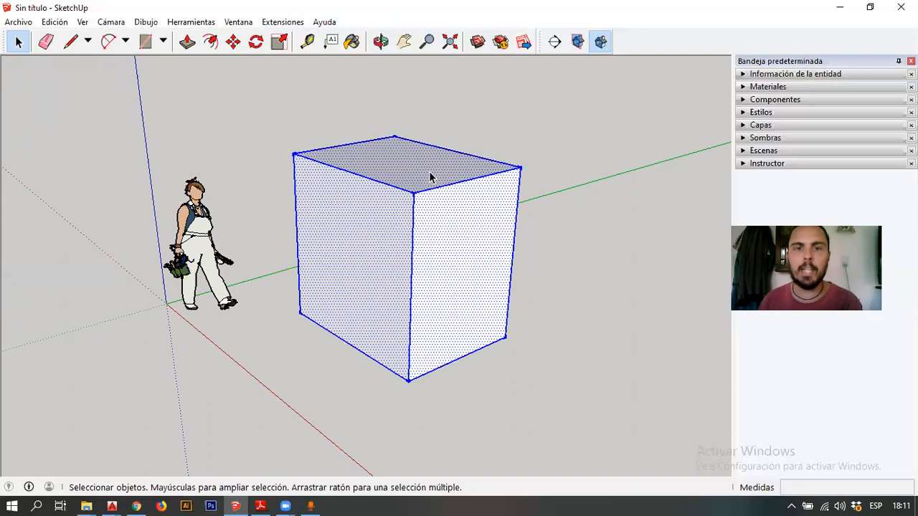
click(532, 106)
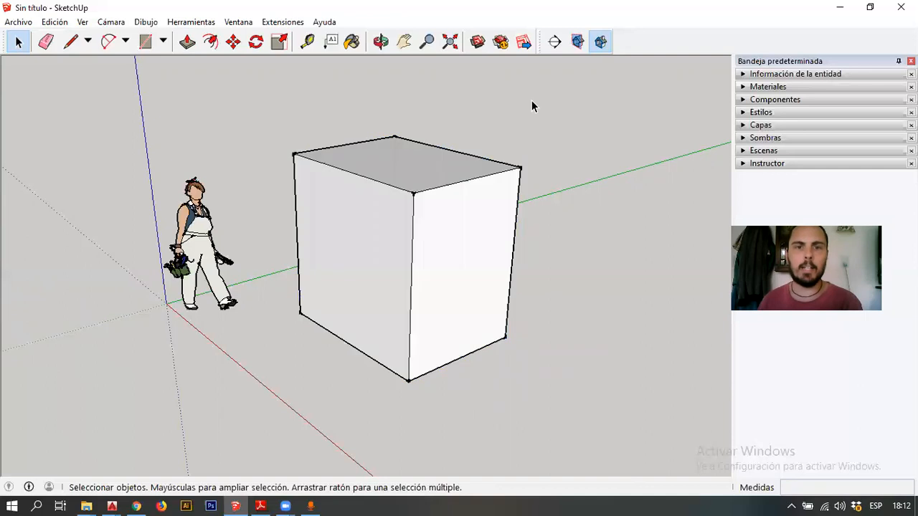
- Select part of the box with an enclosing window and most of it with a crossing window, clearing the selection after each
middle_drag(496, 176, 565, 156)
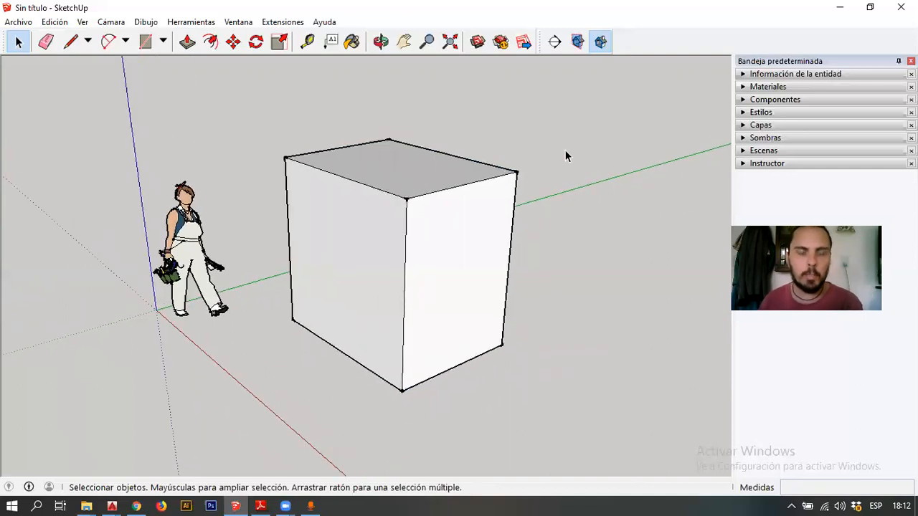
scroll(535, 159, down, 2)
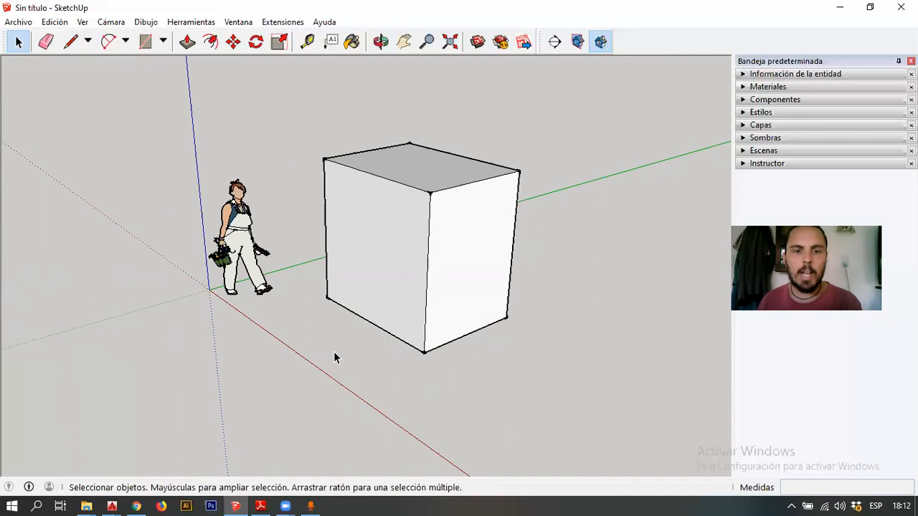
drag(643, 235, 721, 379)
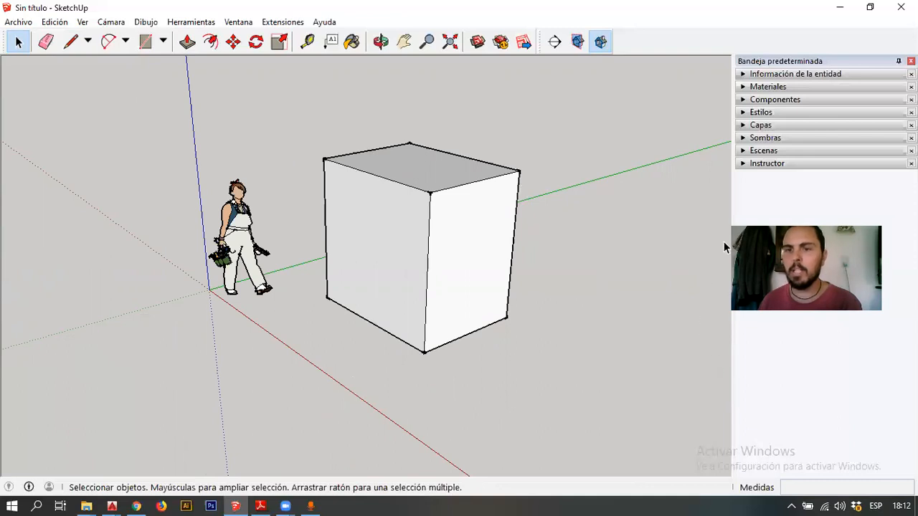
drag(705, 186, 570, 377)
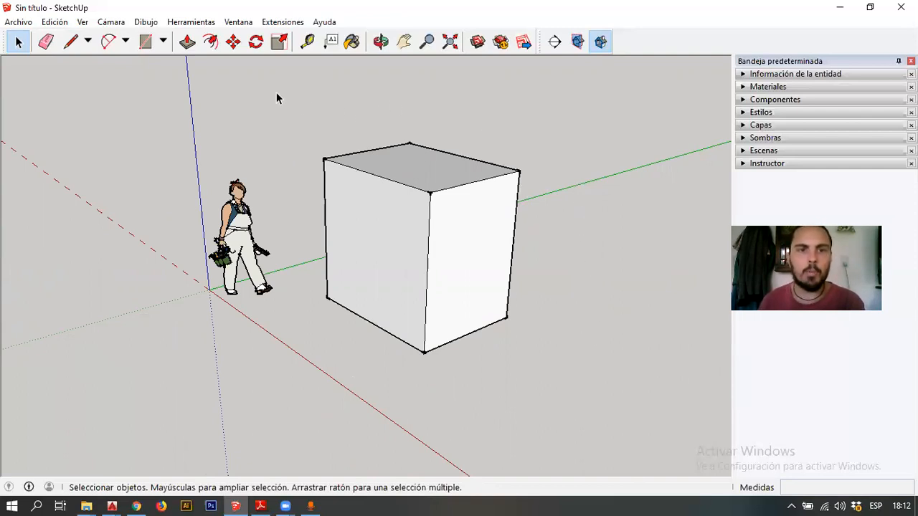
drag(277, 92, 482, 431)
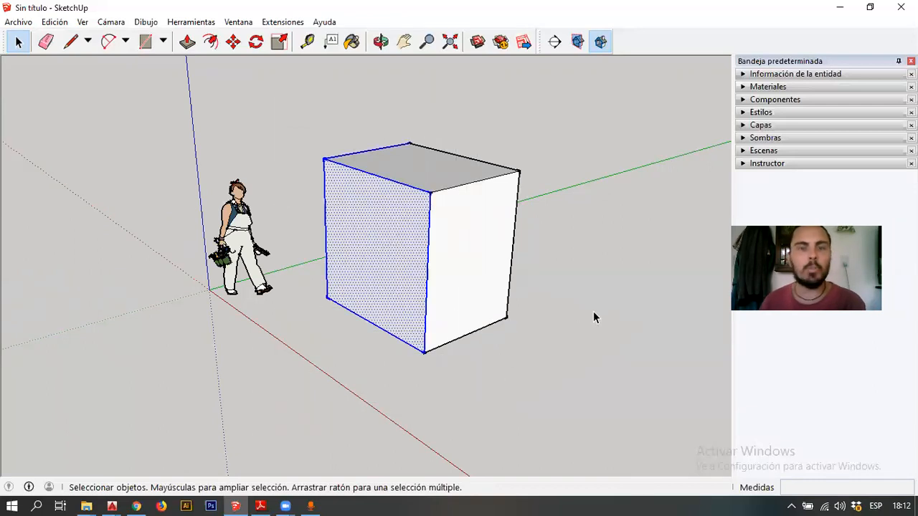
drag(287, 99, 479, 394)
click(581, 215)
drag(603, 112, 380, 377)
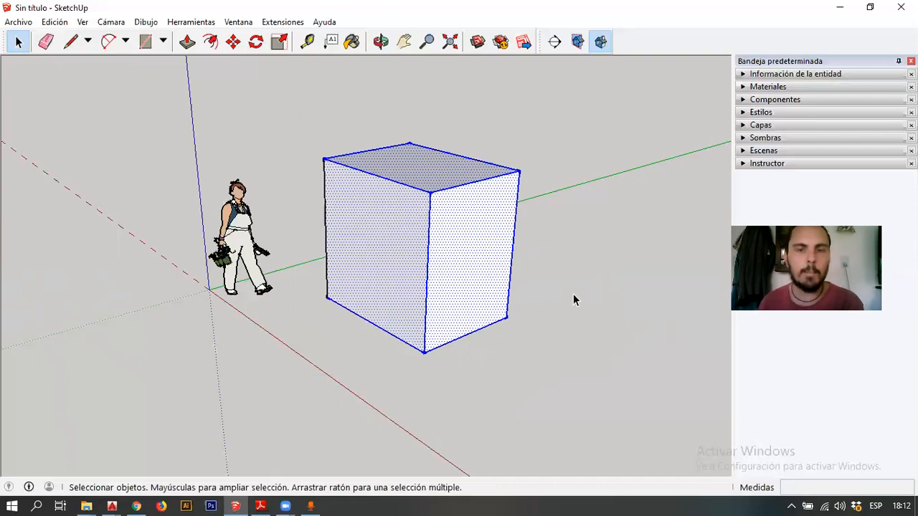
click(582, 148)
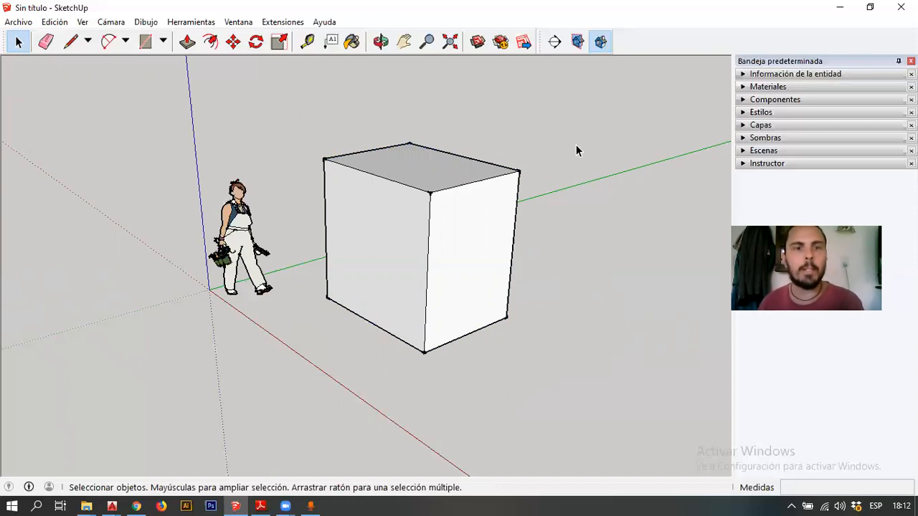
- Select the top face alone, and the whole box by enclosing window, by connected geometry and by crossing window, clearing each selection
middle_drag(541, 152, 430, 201)
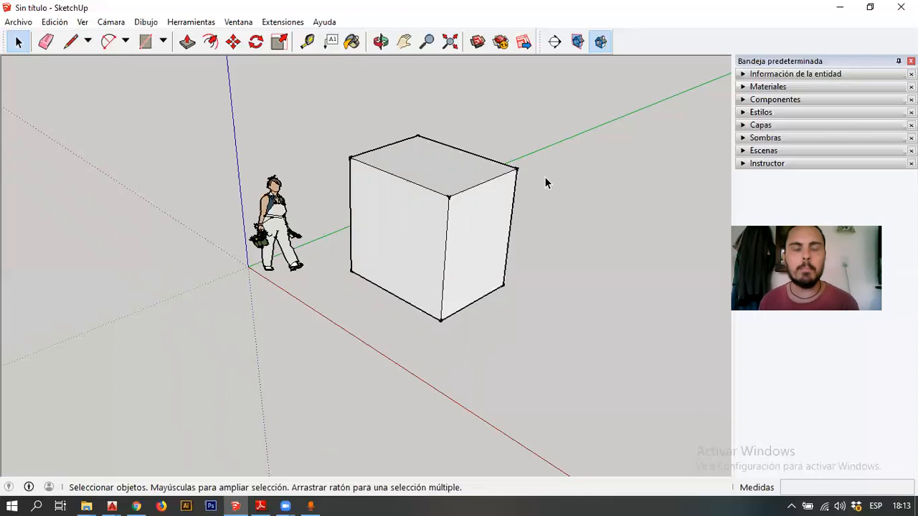
scroll(480, 180, up, 1)
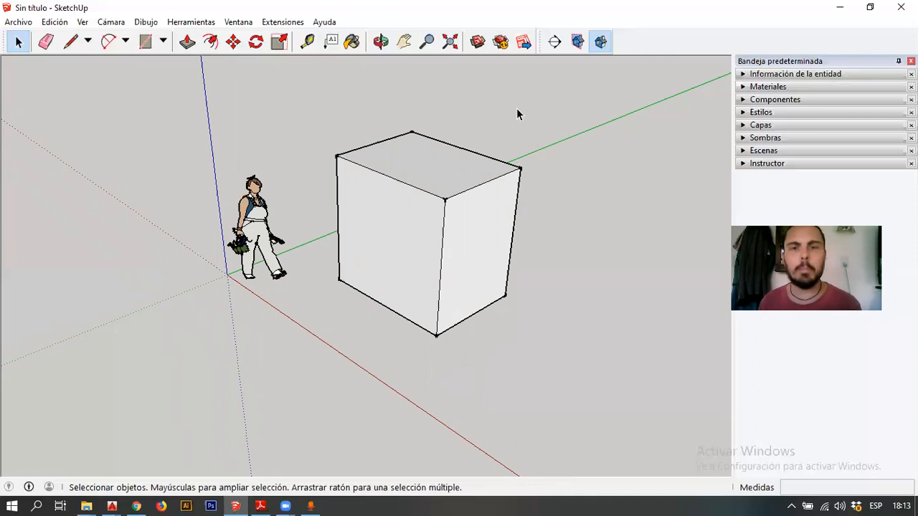
click(410, 175)
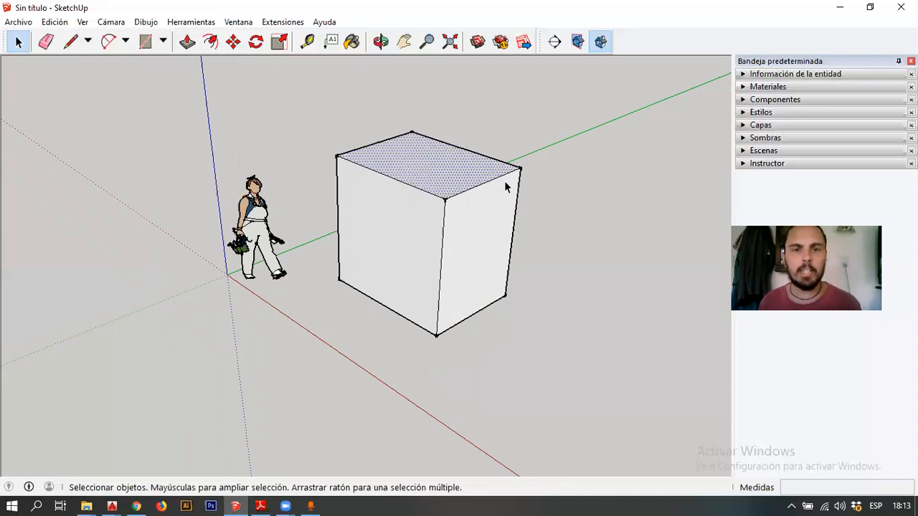
click(508, 117)
drag(322, 90, 490, 296)
drag(579, 402, 580, 402)
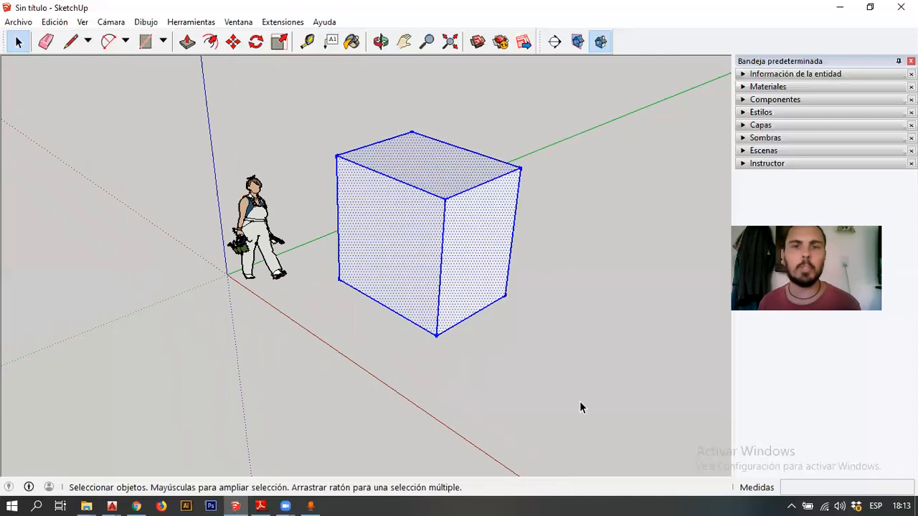
click(556, 369)
triple_click(434, 184)
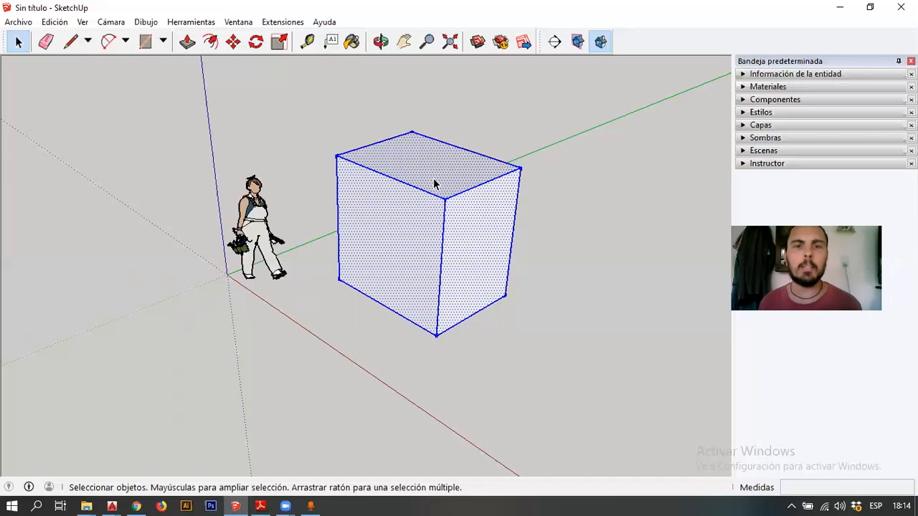
click(517, 338)
drag(550, 338, 336, 108)
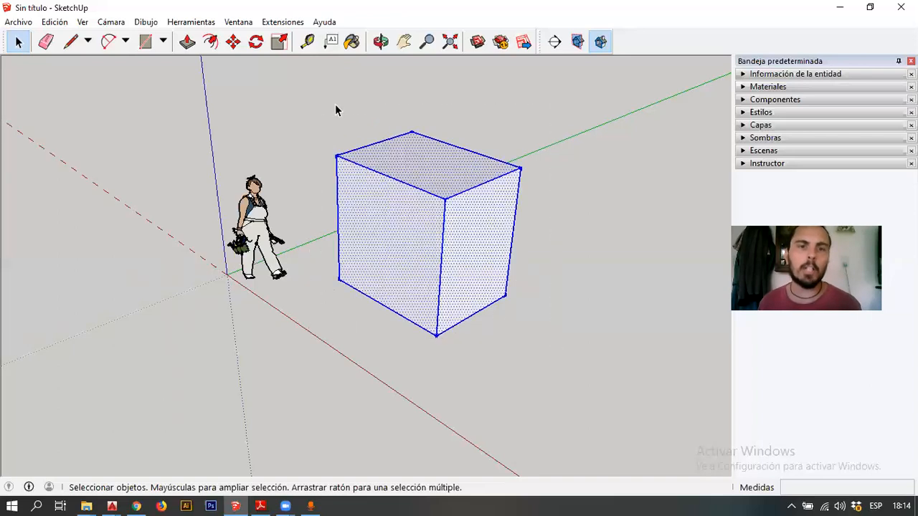
click(469, 131)
- Select the whole box with all its faces and edges and make it a group
triple_click(417, 160)
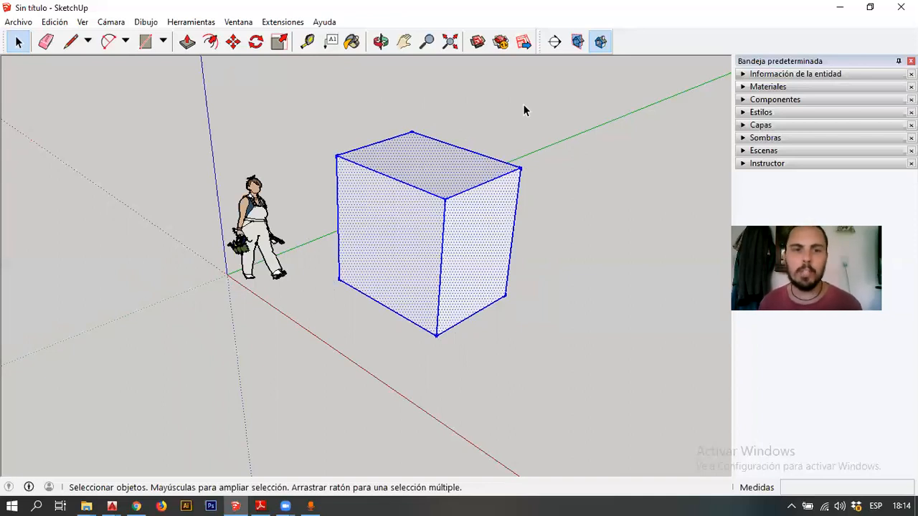
right_click(434, 160)
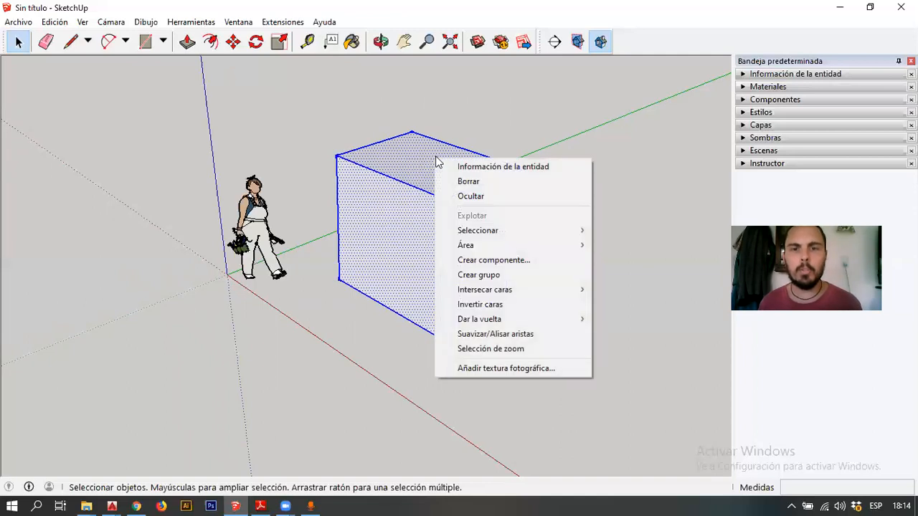
click(487, 280)
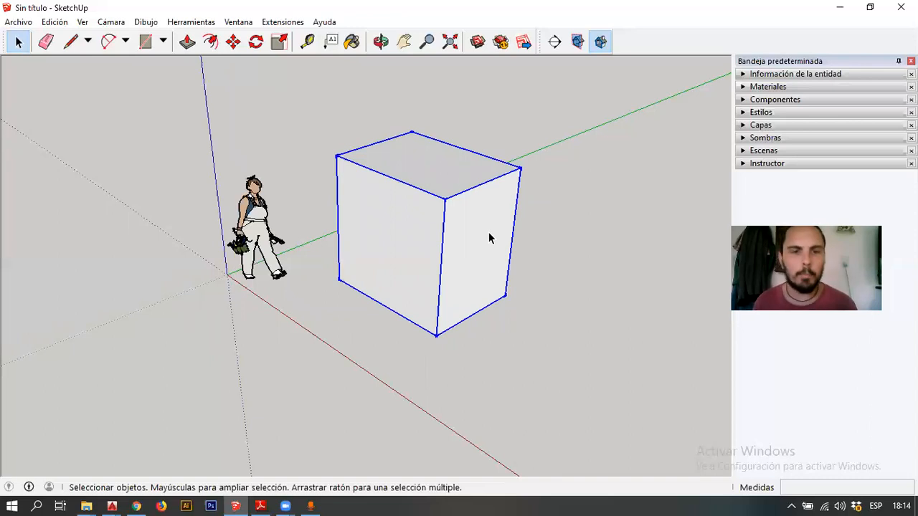
- Clear the selection, select the grouped box as a single object, and clear the selection again
click(625, 203)
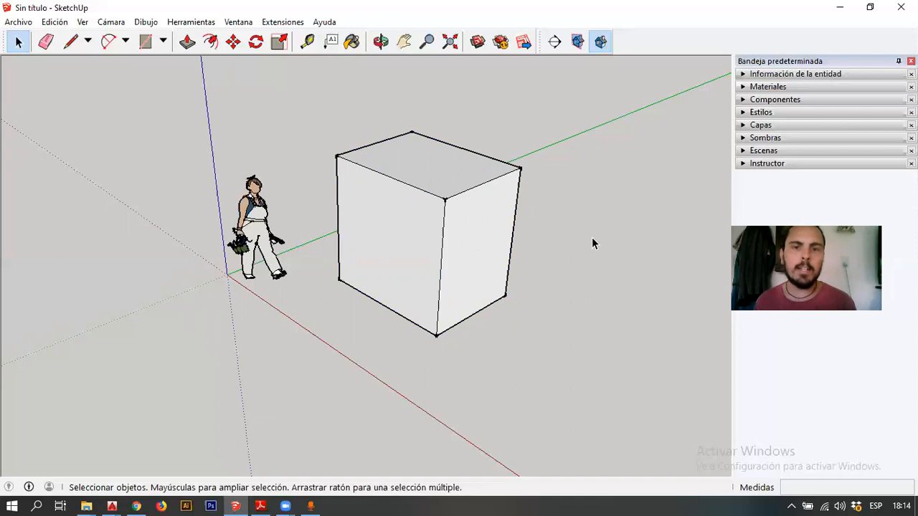
click(453, 231)
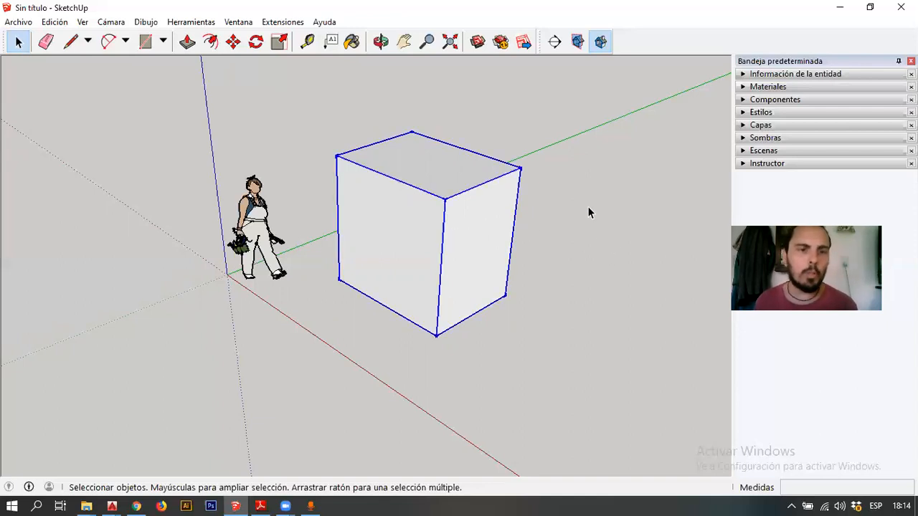
click(582, 197)
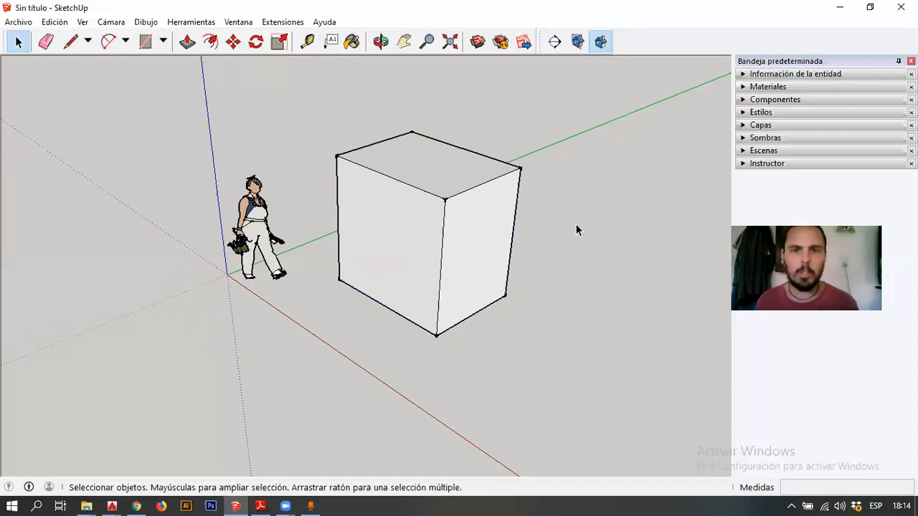
- Open the box group for editing and leave it, then select the whole group from outside and clear the selection
double_click(467, 240)
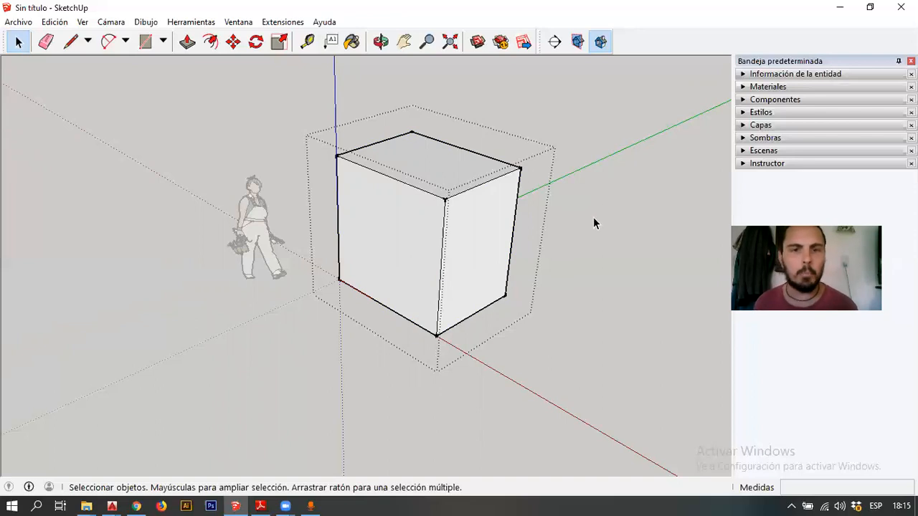
click(587, 220)
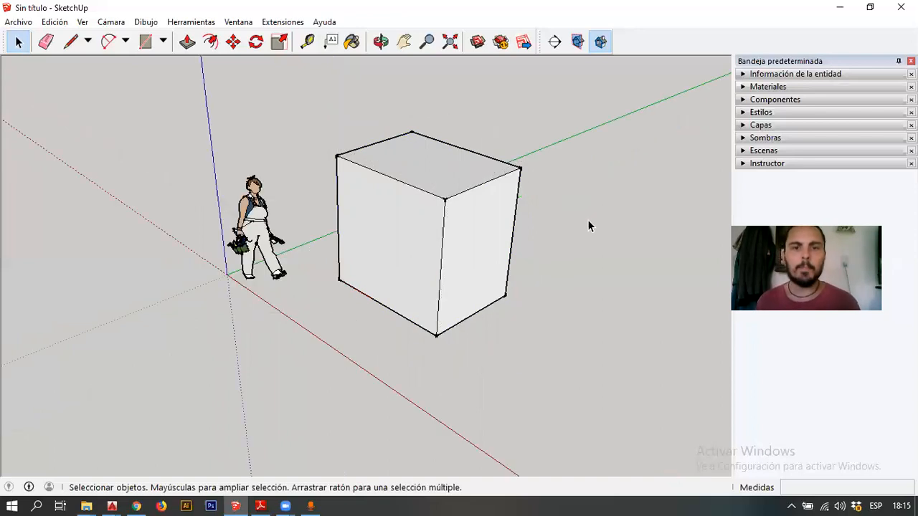
click(497, 229)
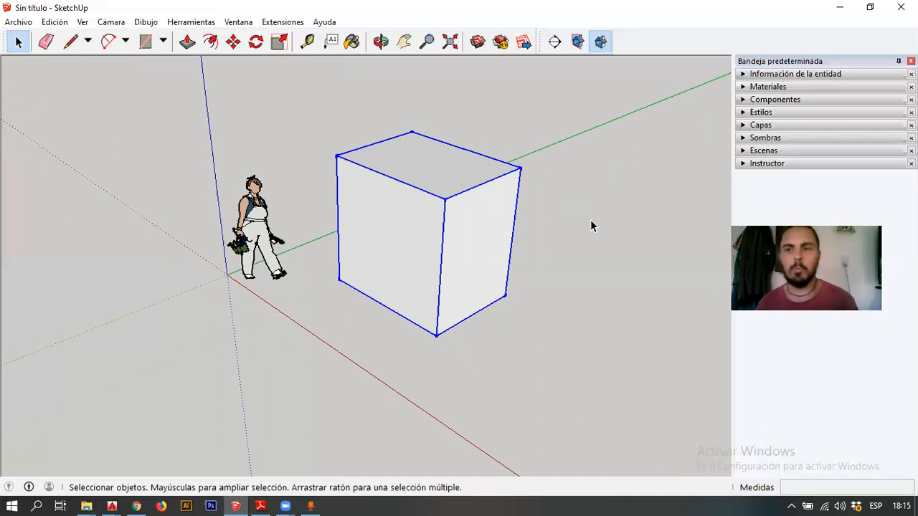
click(566, 239)
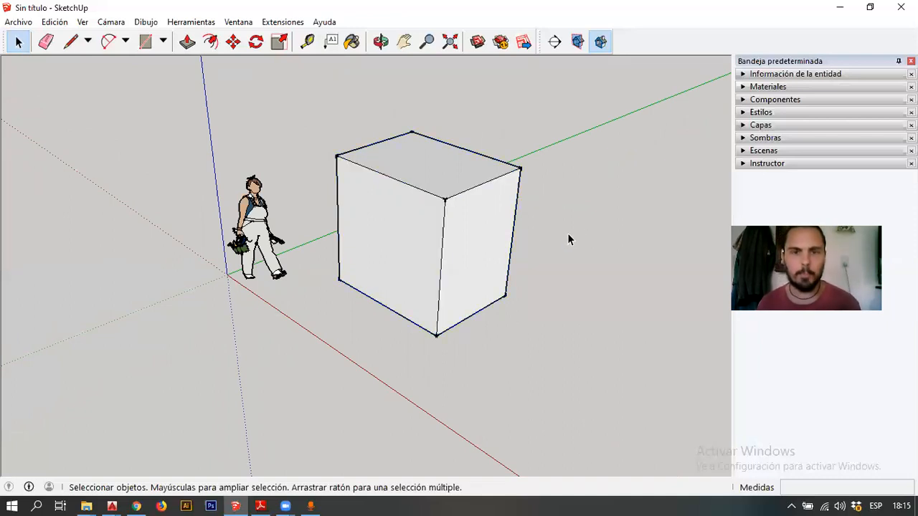
- Move the grouped box 5 m along the red axis, away from the origin, using its lower front corner as the base point
middle_drag(299, 182, 460, 224)
scroll(464, 215, up, 2)
scroll(384, 251, down, 2)
scroll(385, 242, up, 2)
middle_drag(384, 242, 422, 232)
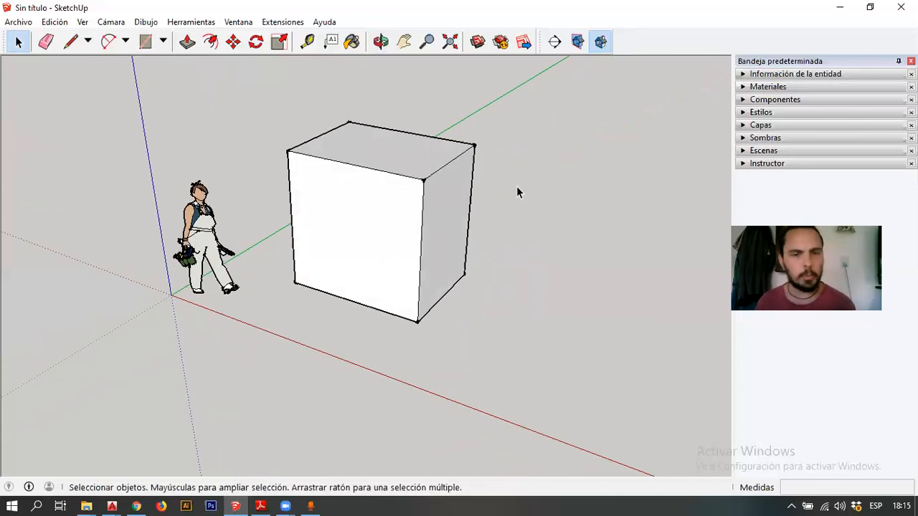
triple_click(427, 207)
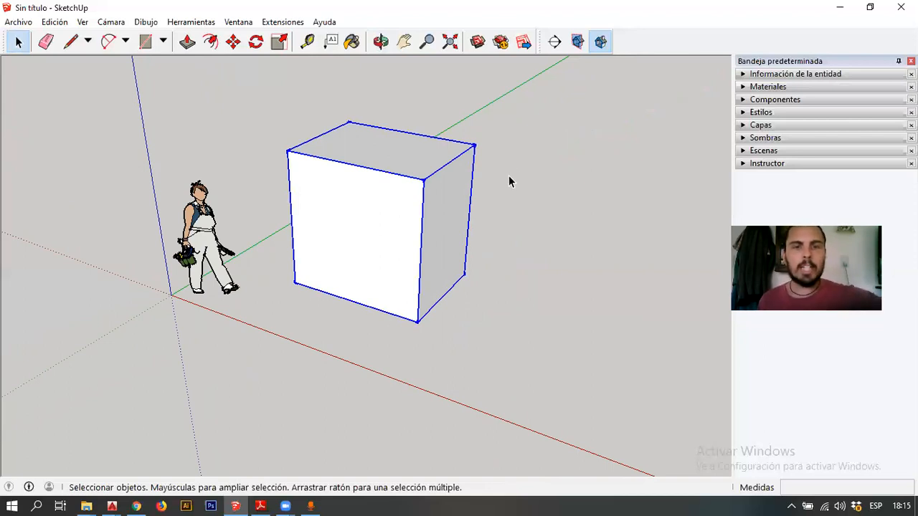
key(m)
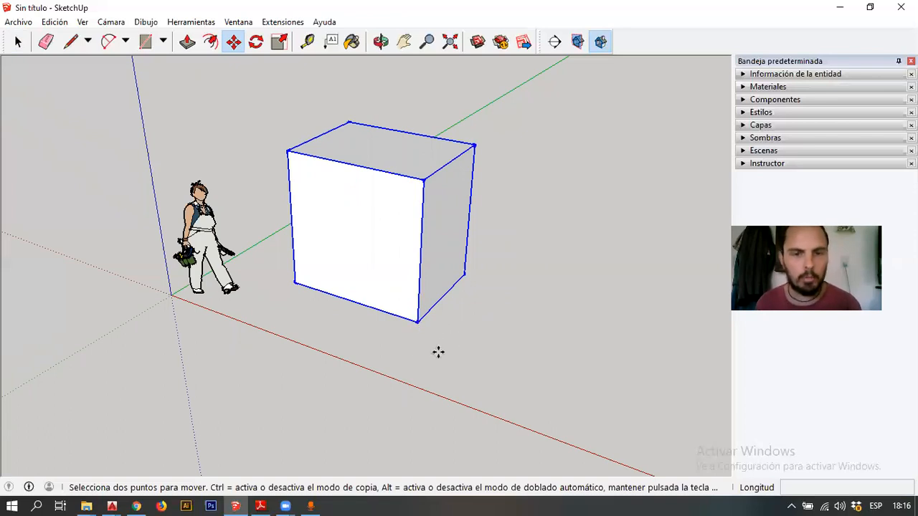
click(416, 322)
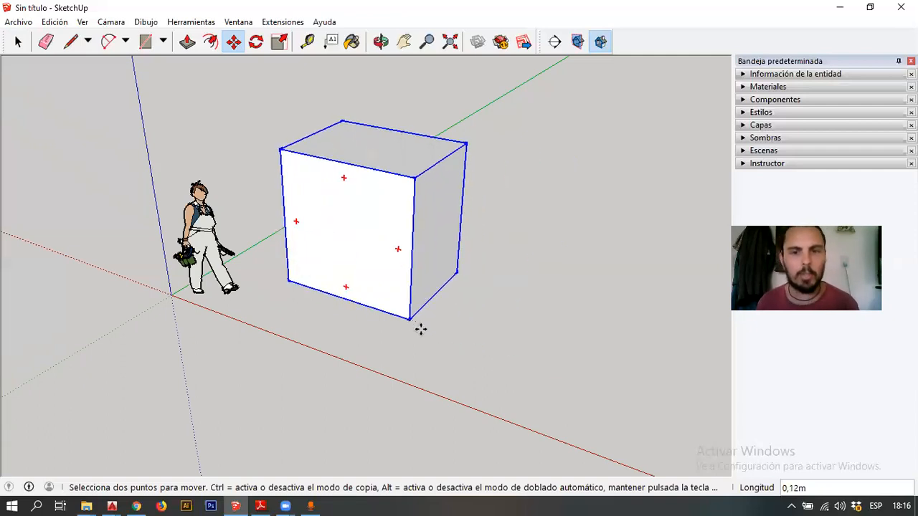
text(2)
key(Return)
click(569, 370)
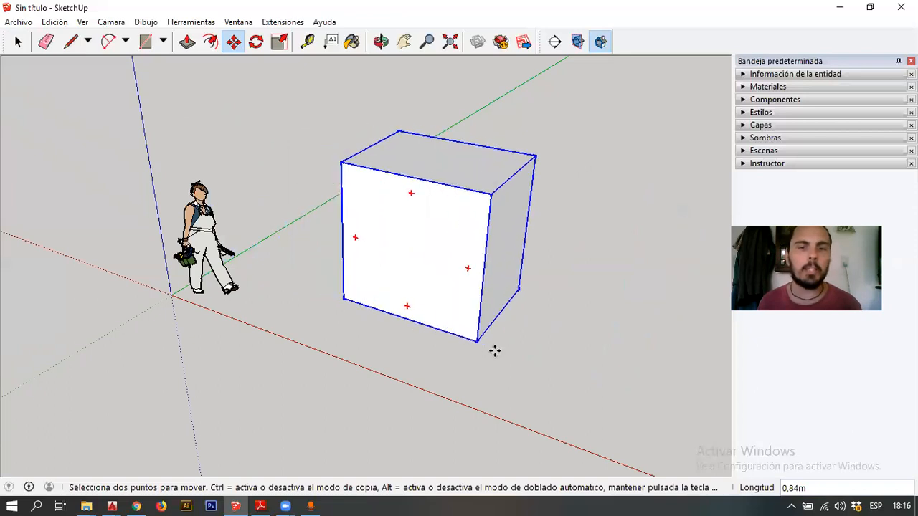
text(5)
key(Return)
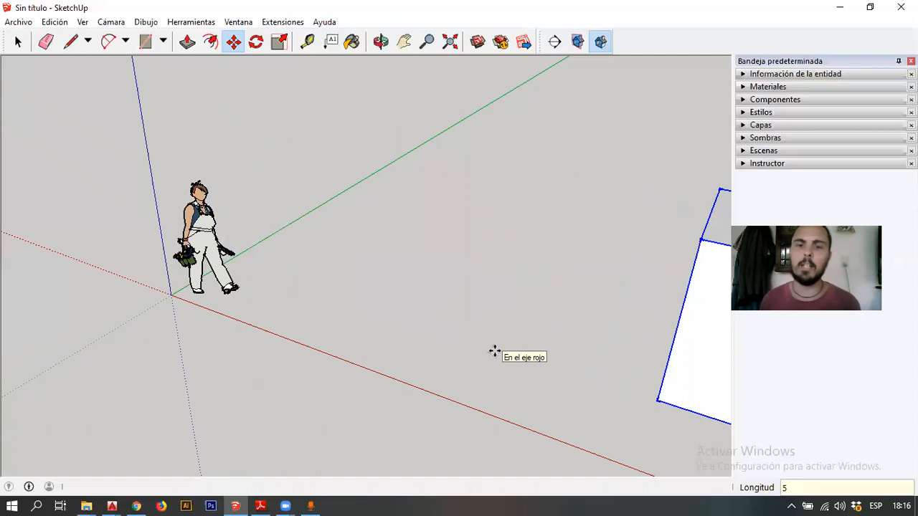
- Copy the grouped box 5 m back along the red axis toward the origin, using its lower front corner nearest the origin as base point
scroll(308, 301, down, 3)
scroll(510, 327, up, 1)
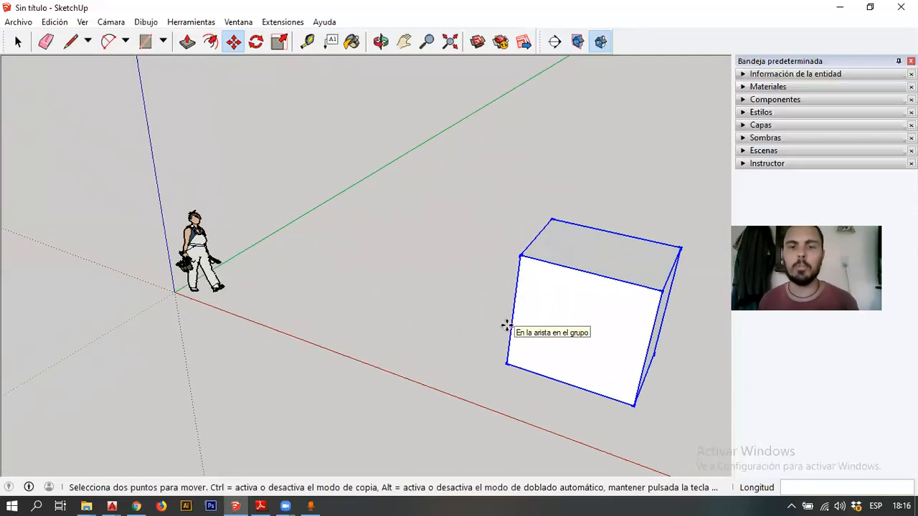
click(507, 364)
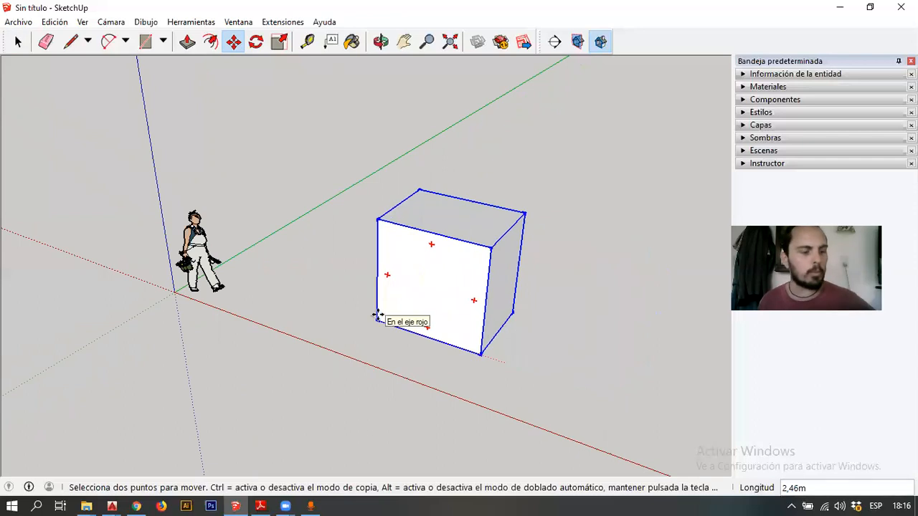
key(ctrl)
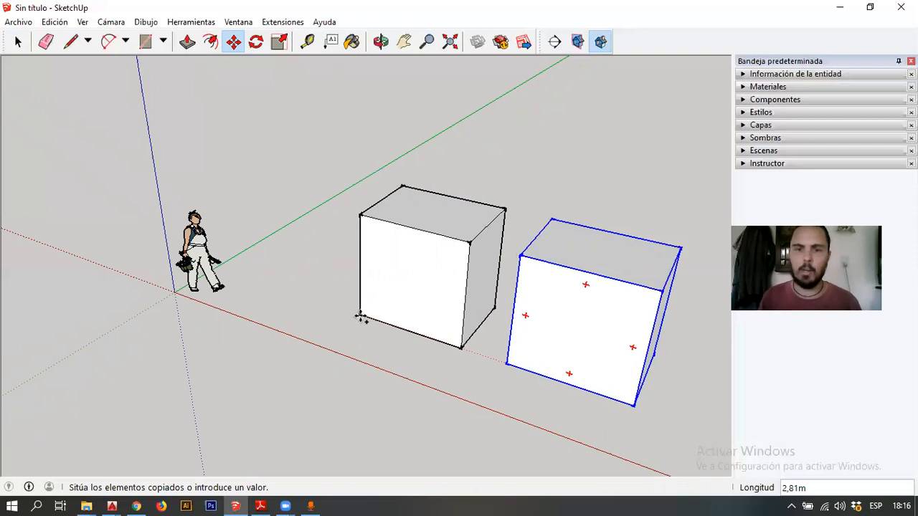
text(5)
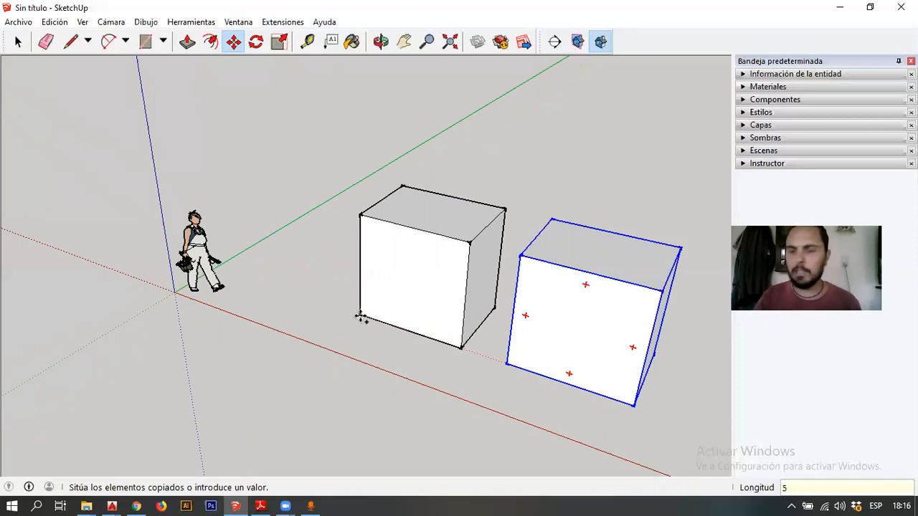
key(Return)
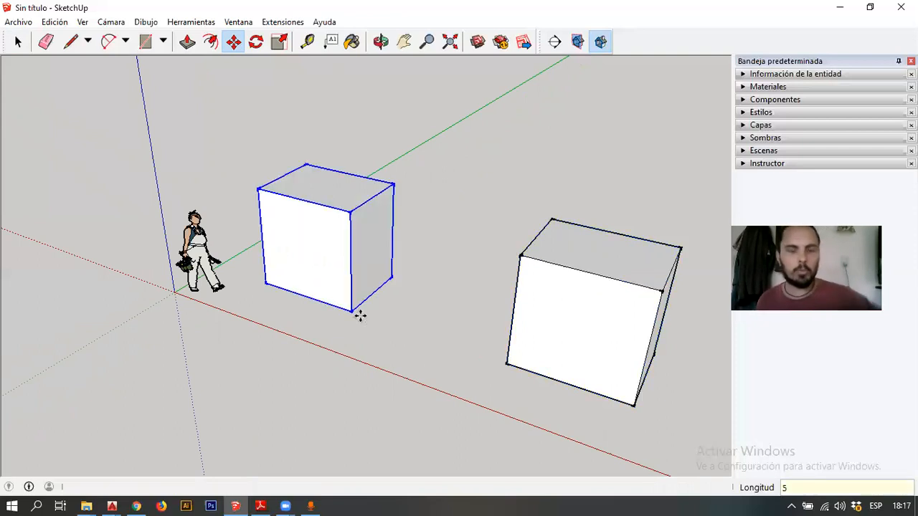
key(space)
- Select the copied box and the original box one after the other, and clear the selection
scroll(319, 314, down, 2)
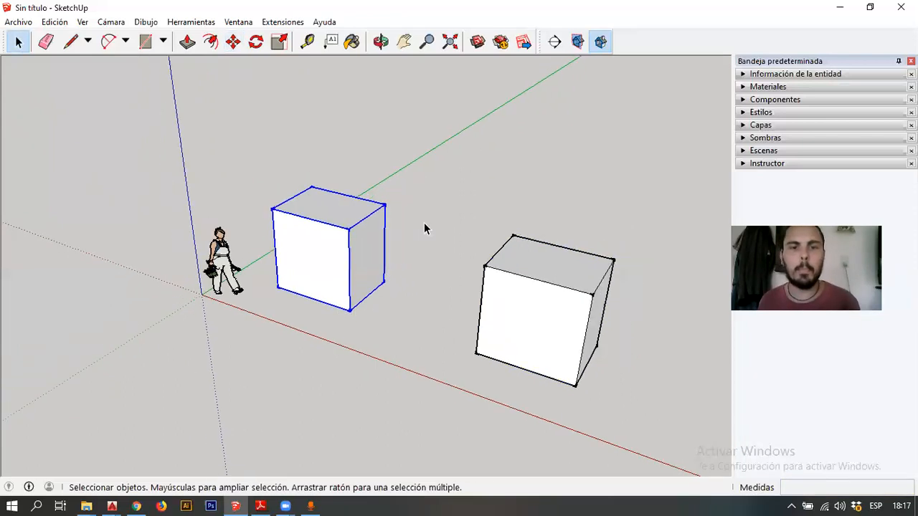
click(365, 251)
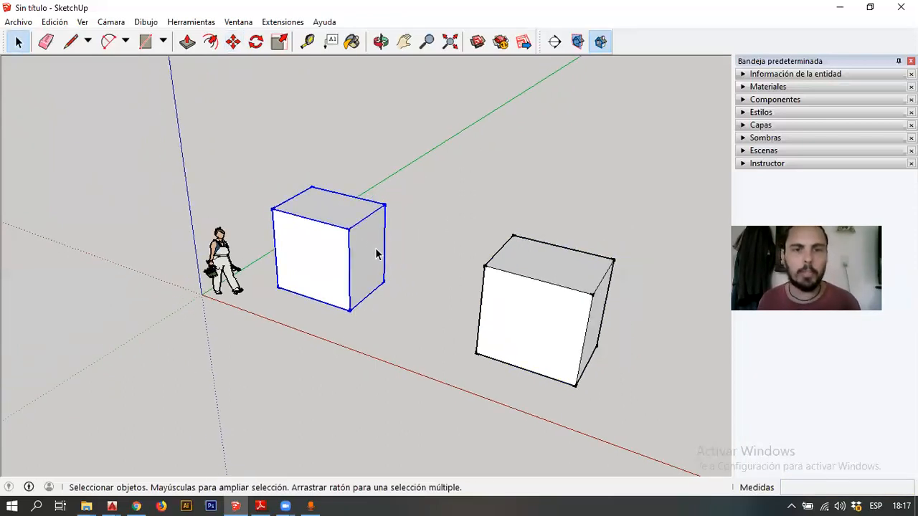
click(532, 284)
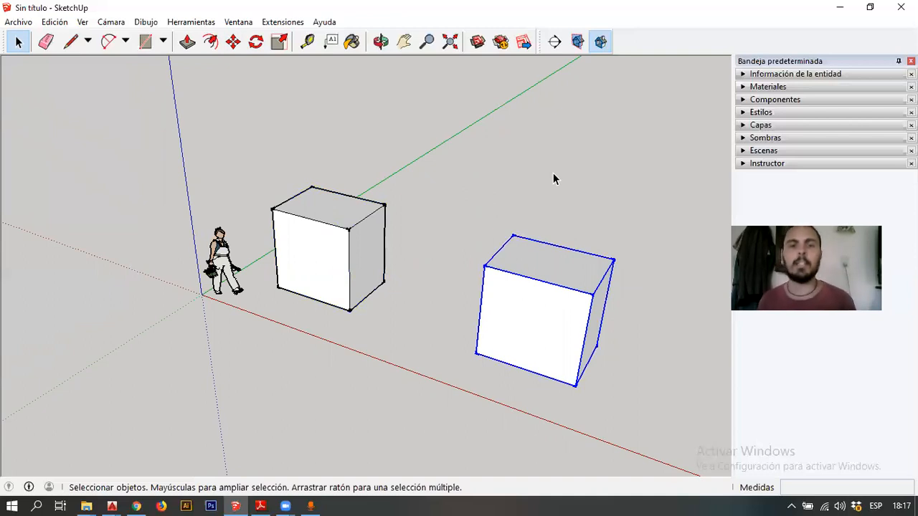
click(431, 186)
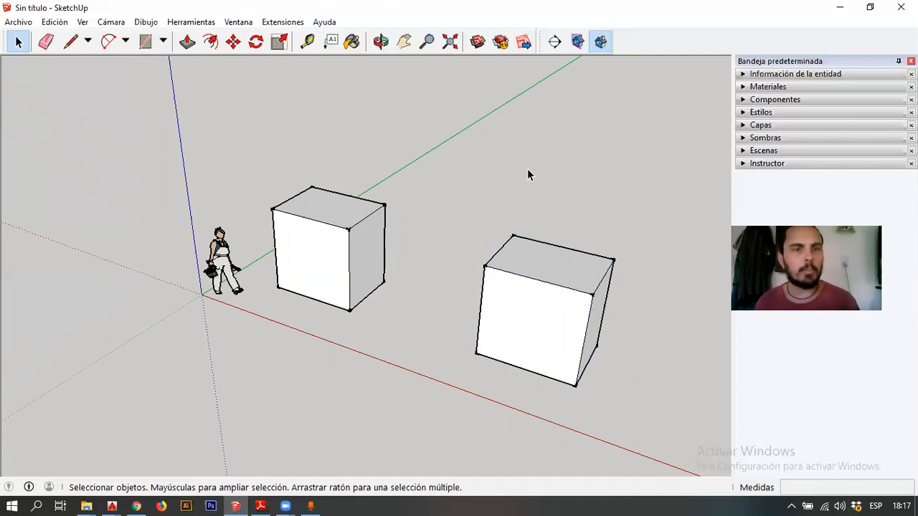
click(286, 506)
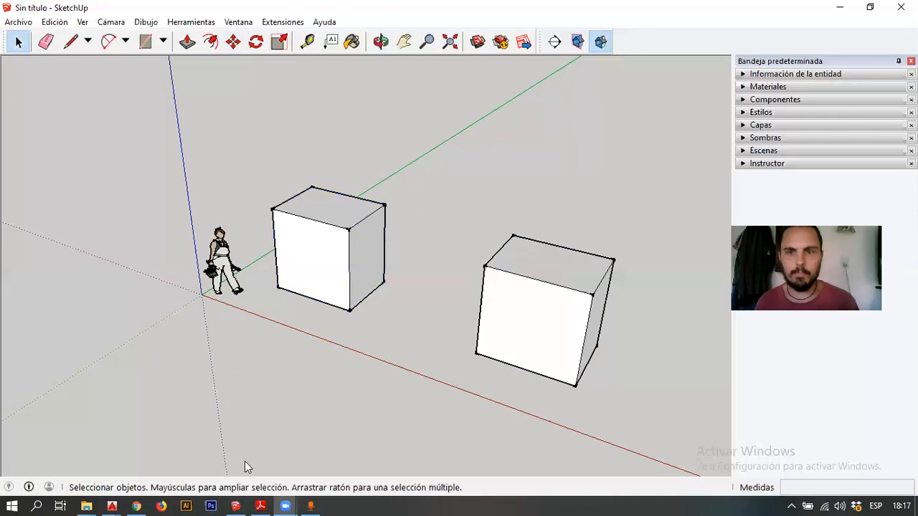
mouse_move(285, 506)
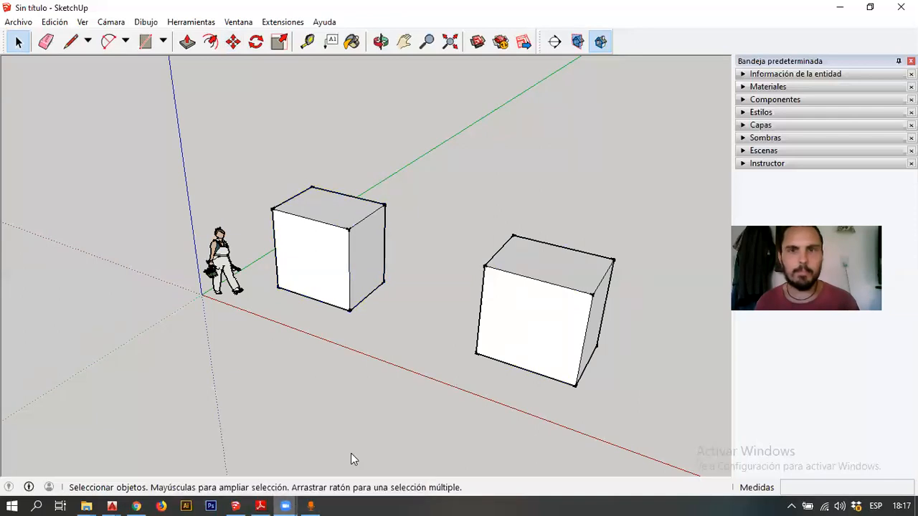